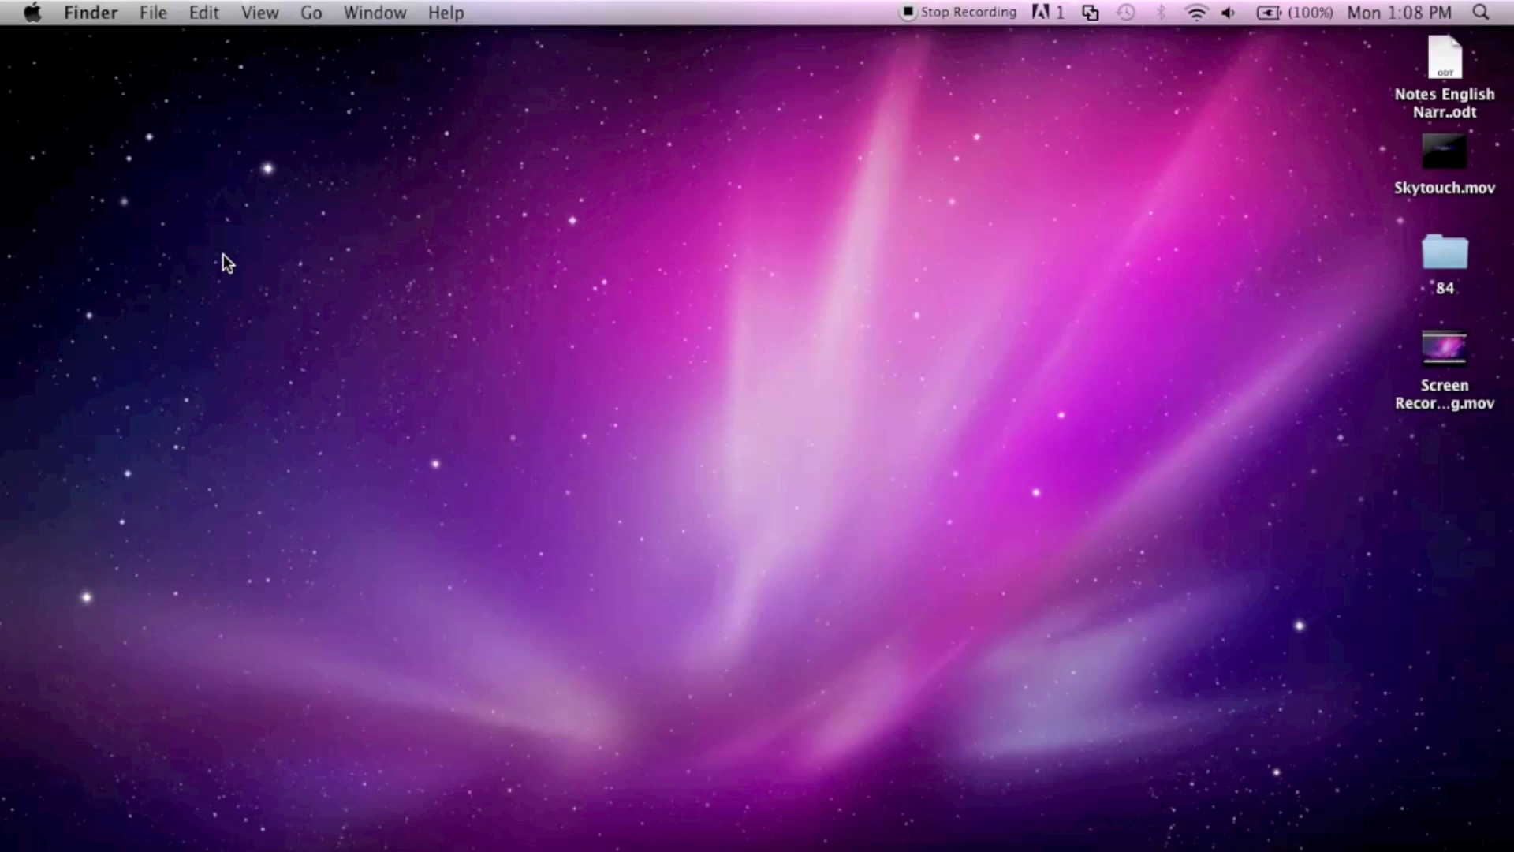
key("ctrl+Right")
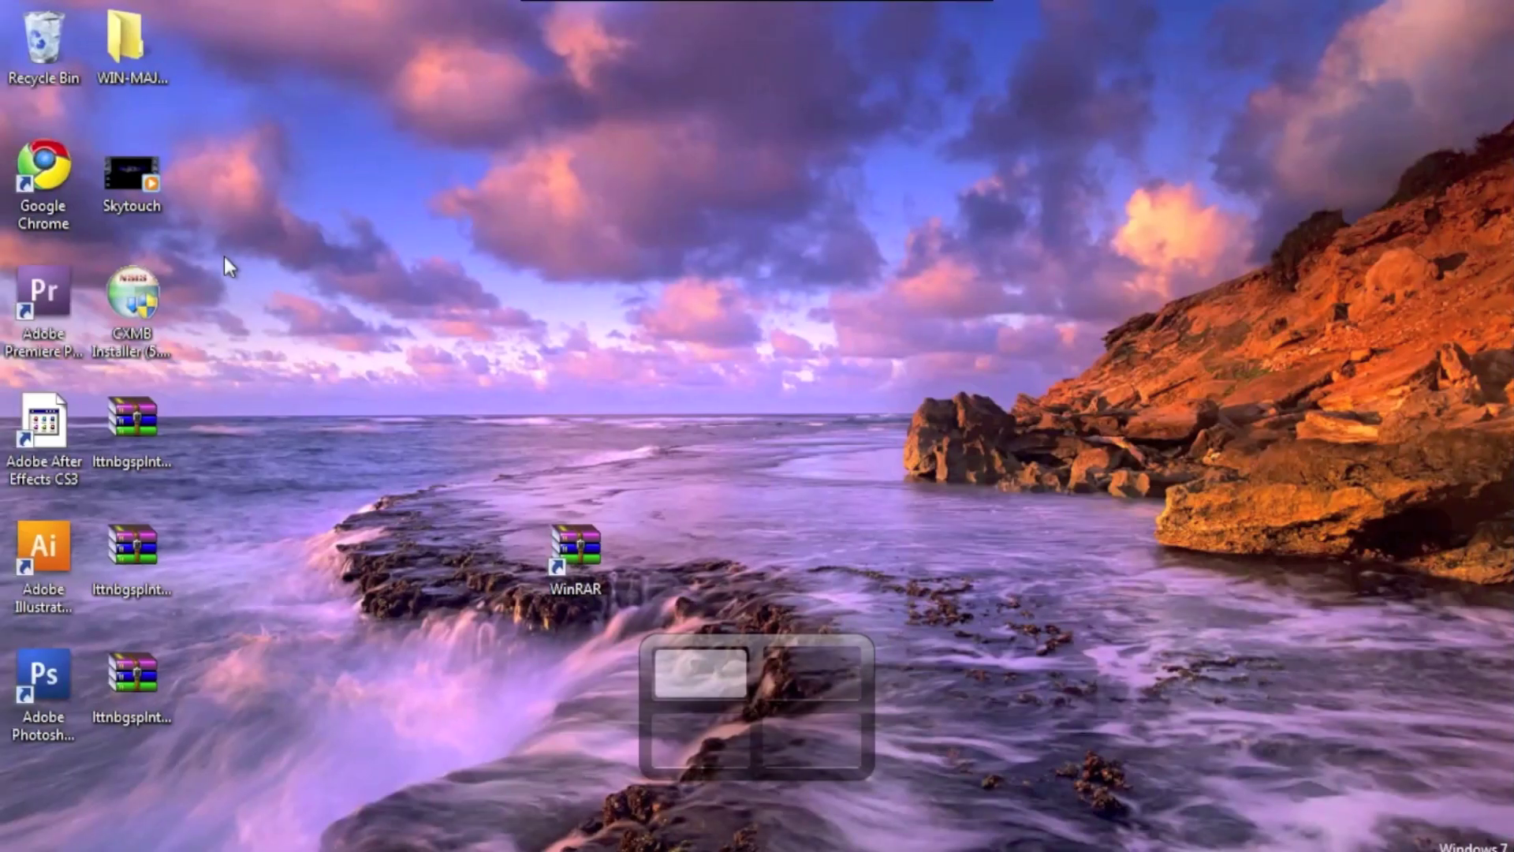
left_click_drag(479, 464, 626, 637)
left_click(710, 566)
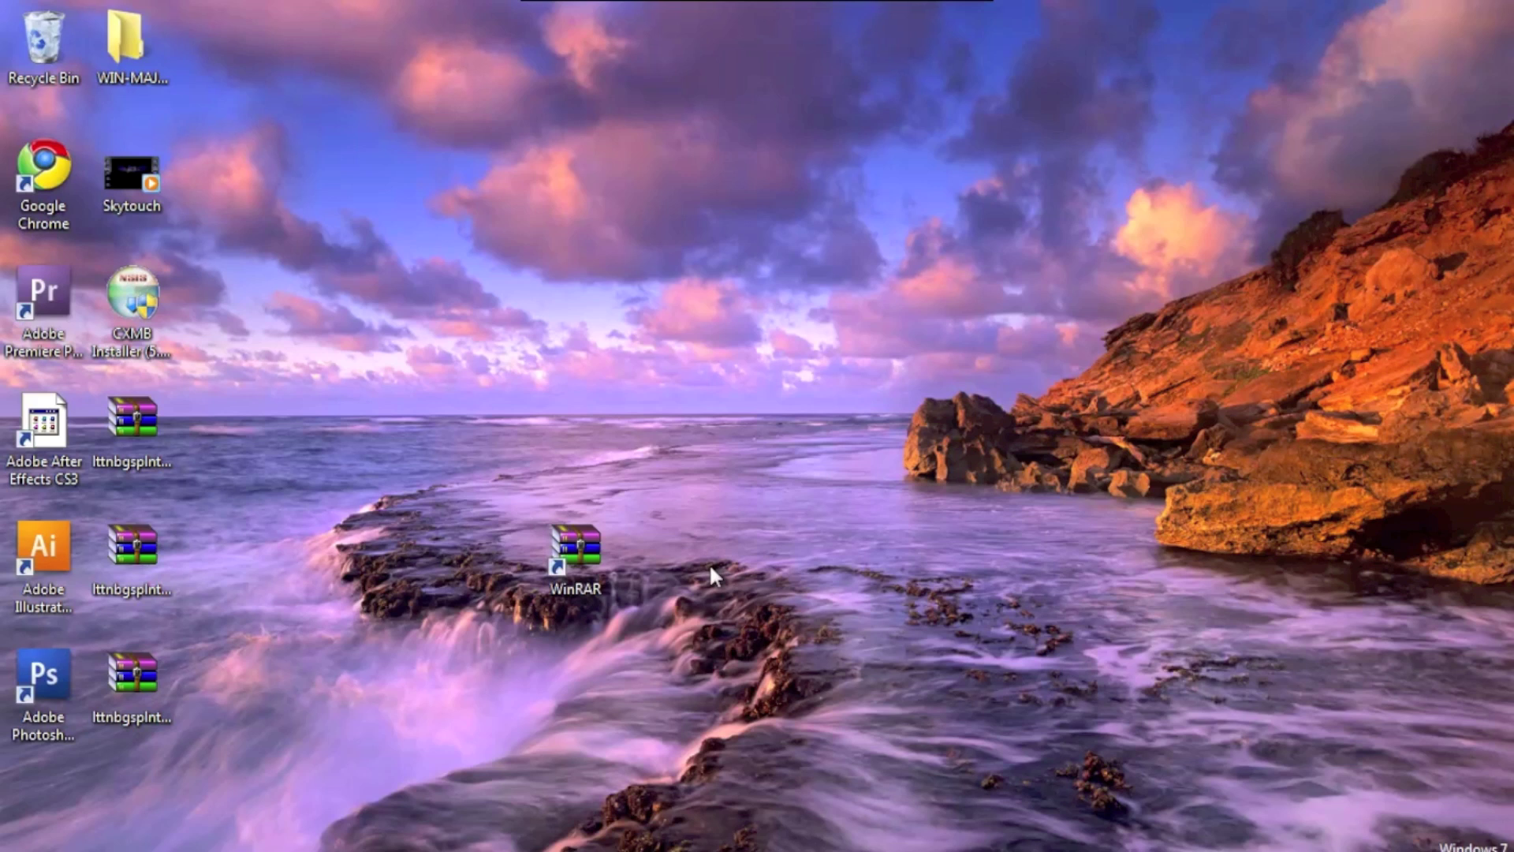
key("ctrl+Right")
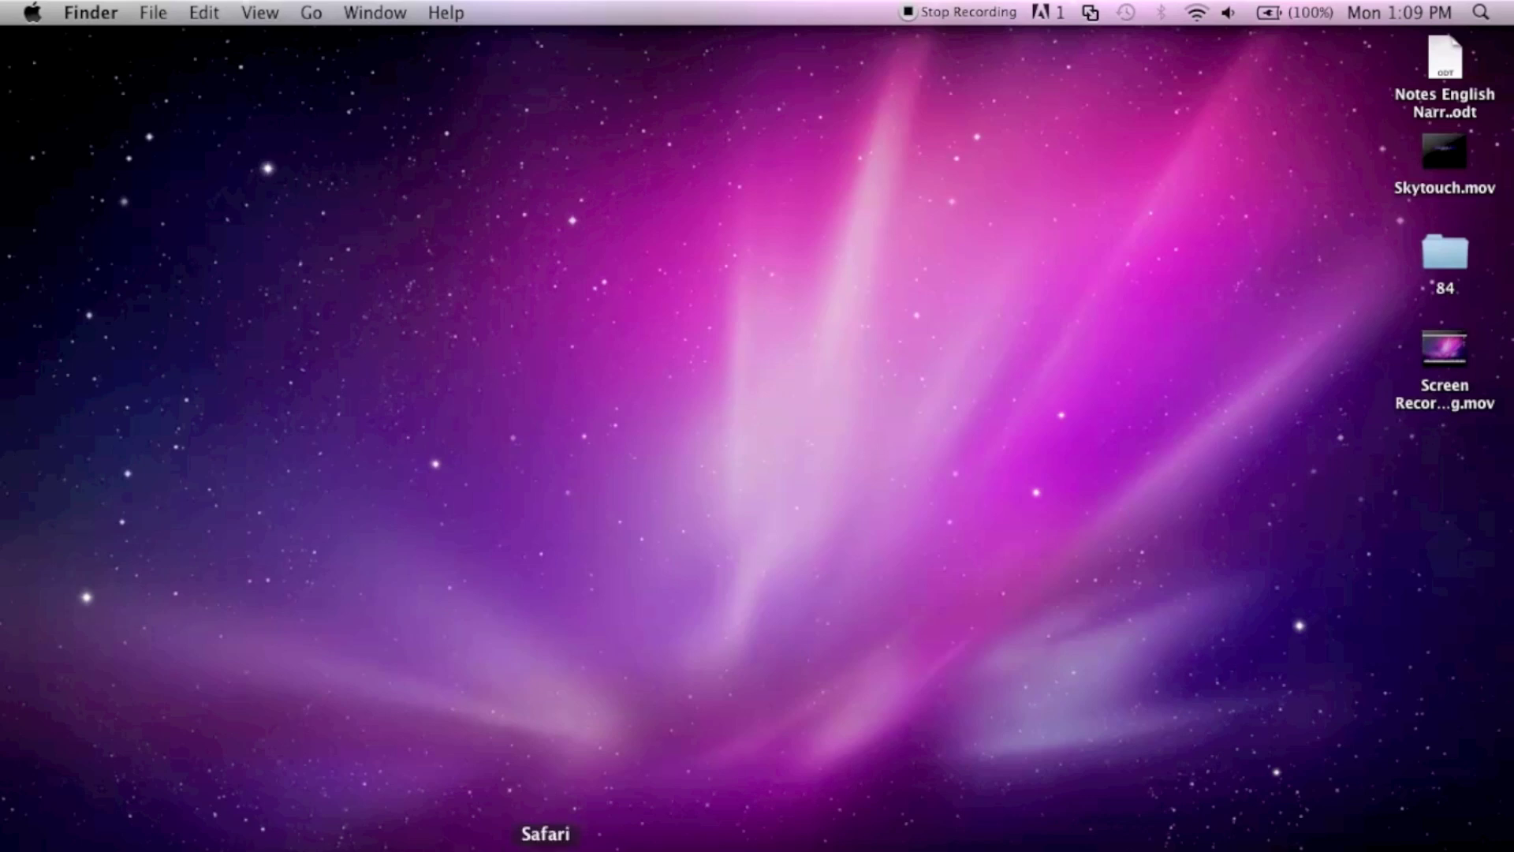
Step: Launch Safari and go to pspisoz.com
left_click(552, 836)
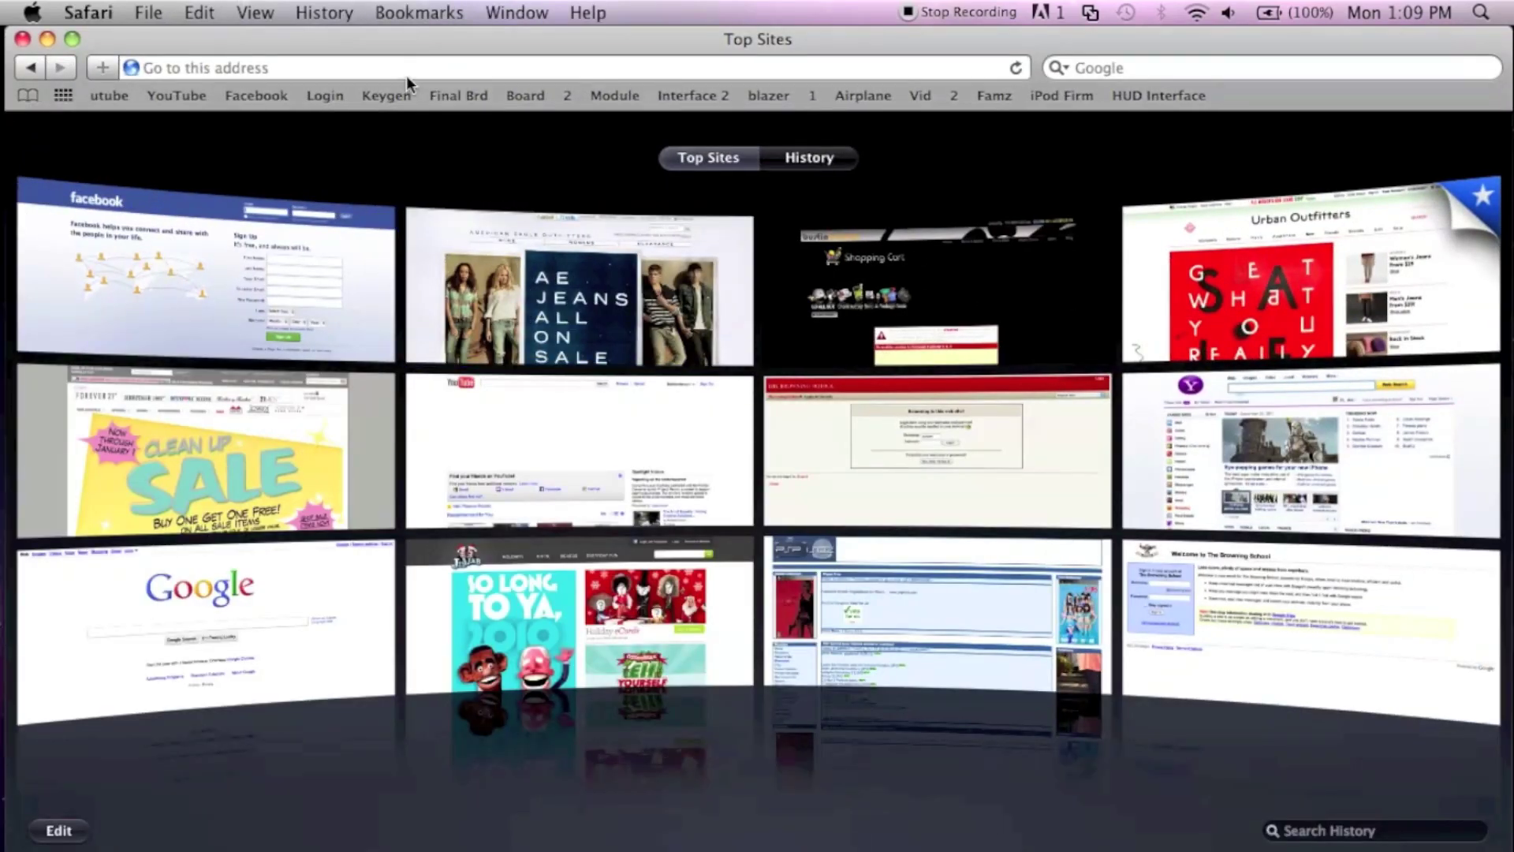
left_click(511, 71)
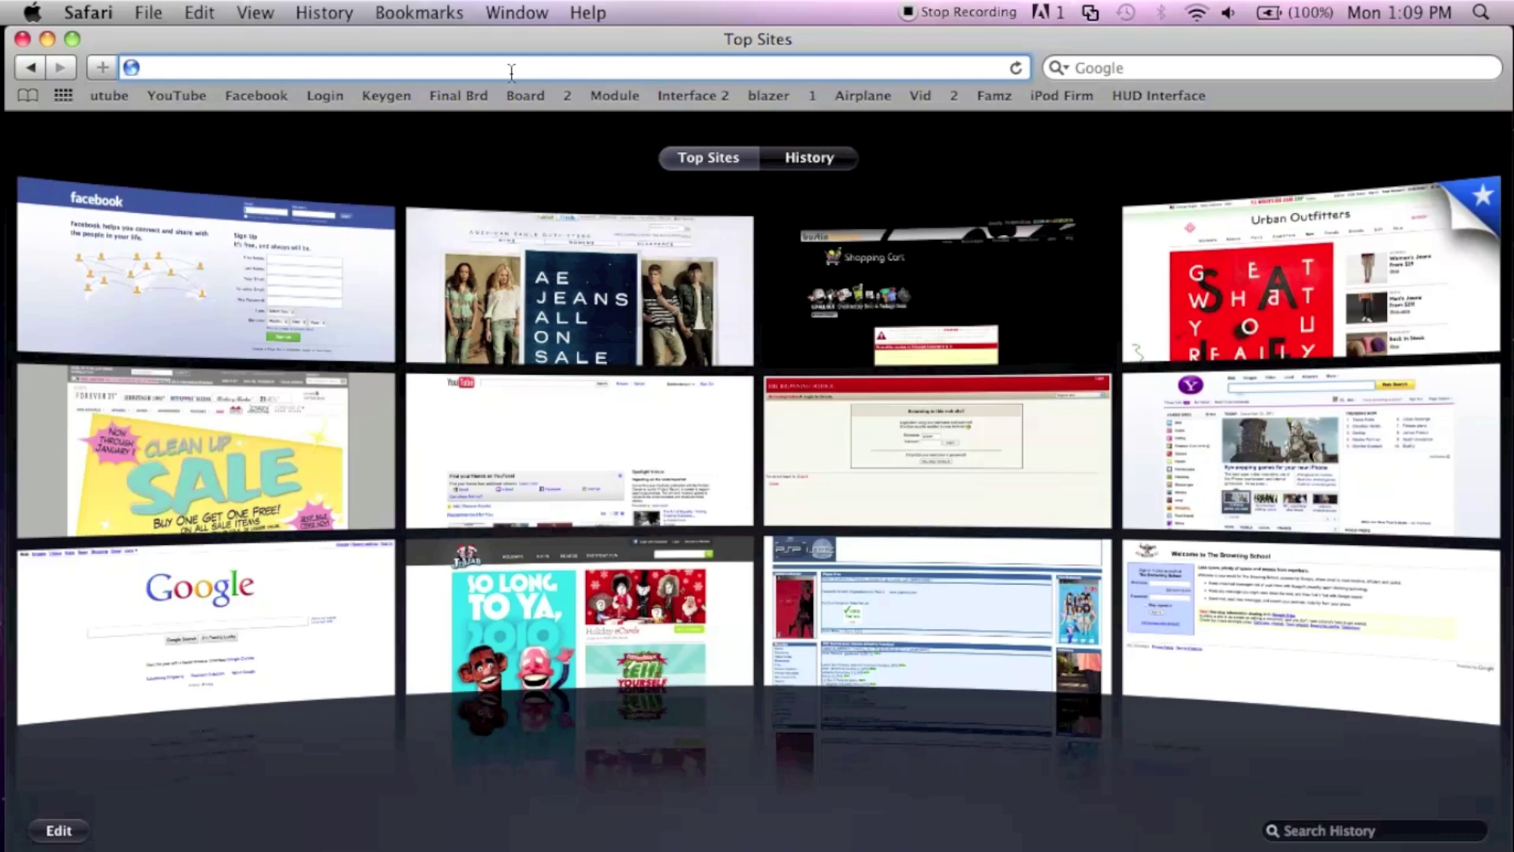
type("pspis")
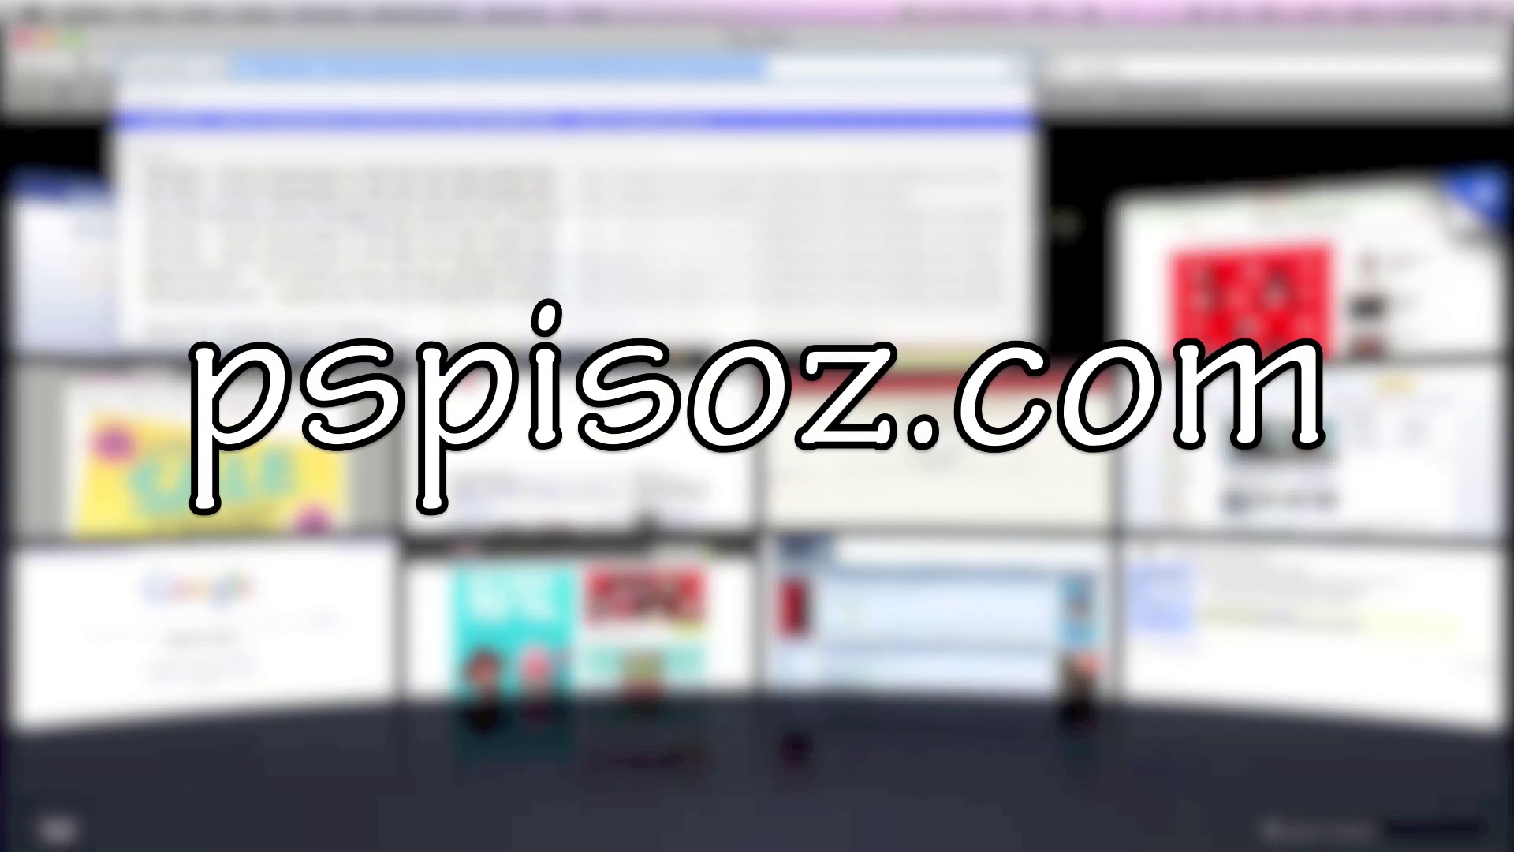
key("Return")
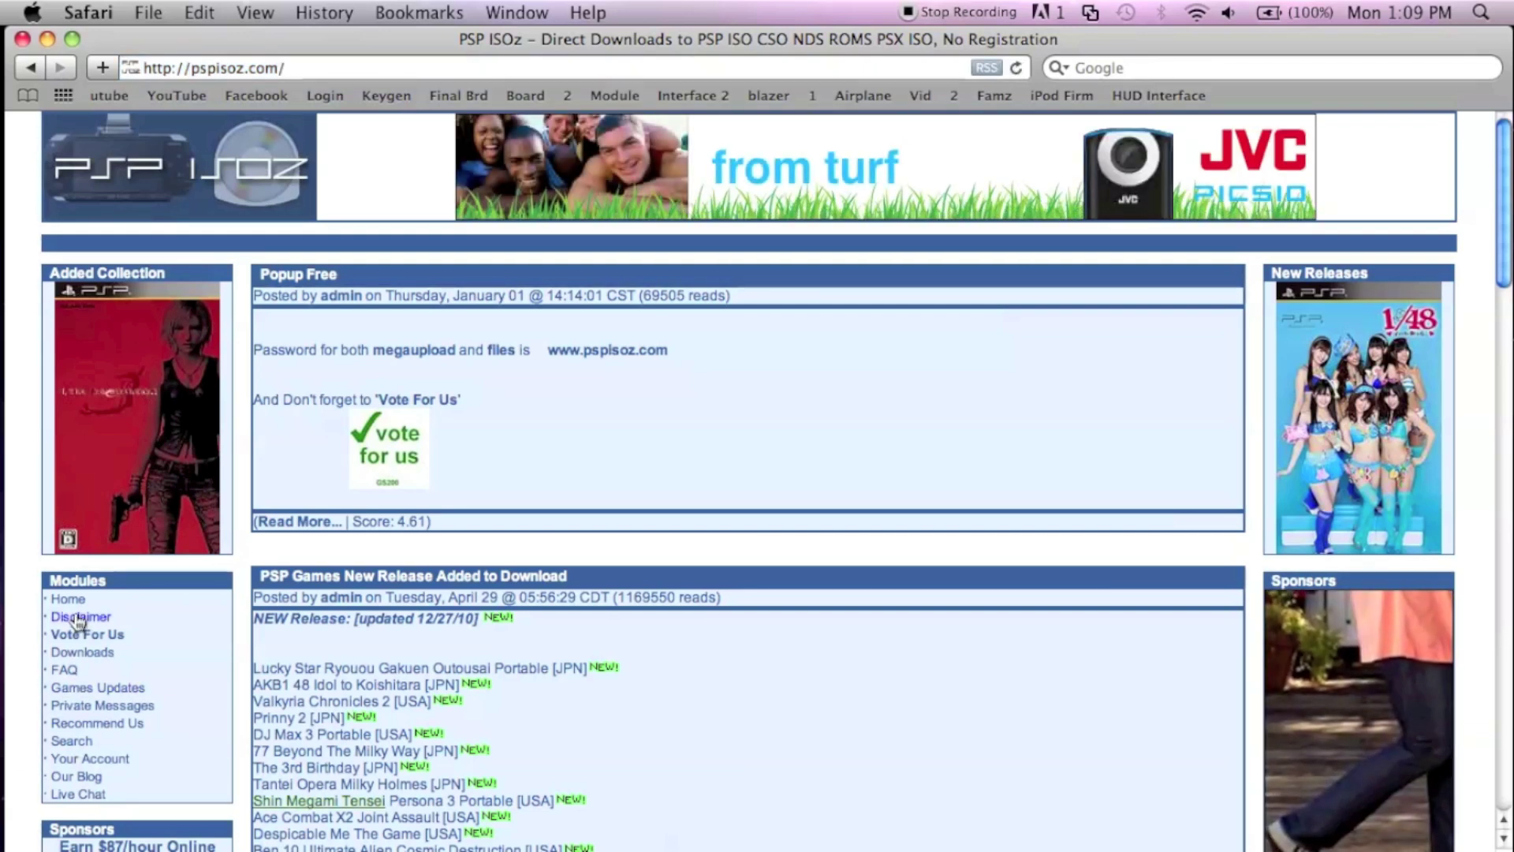
Step: Open the site's Downloads section and search it for "Socom"
left_click(79, 655)
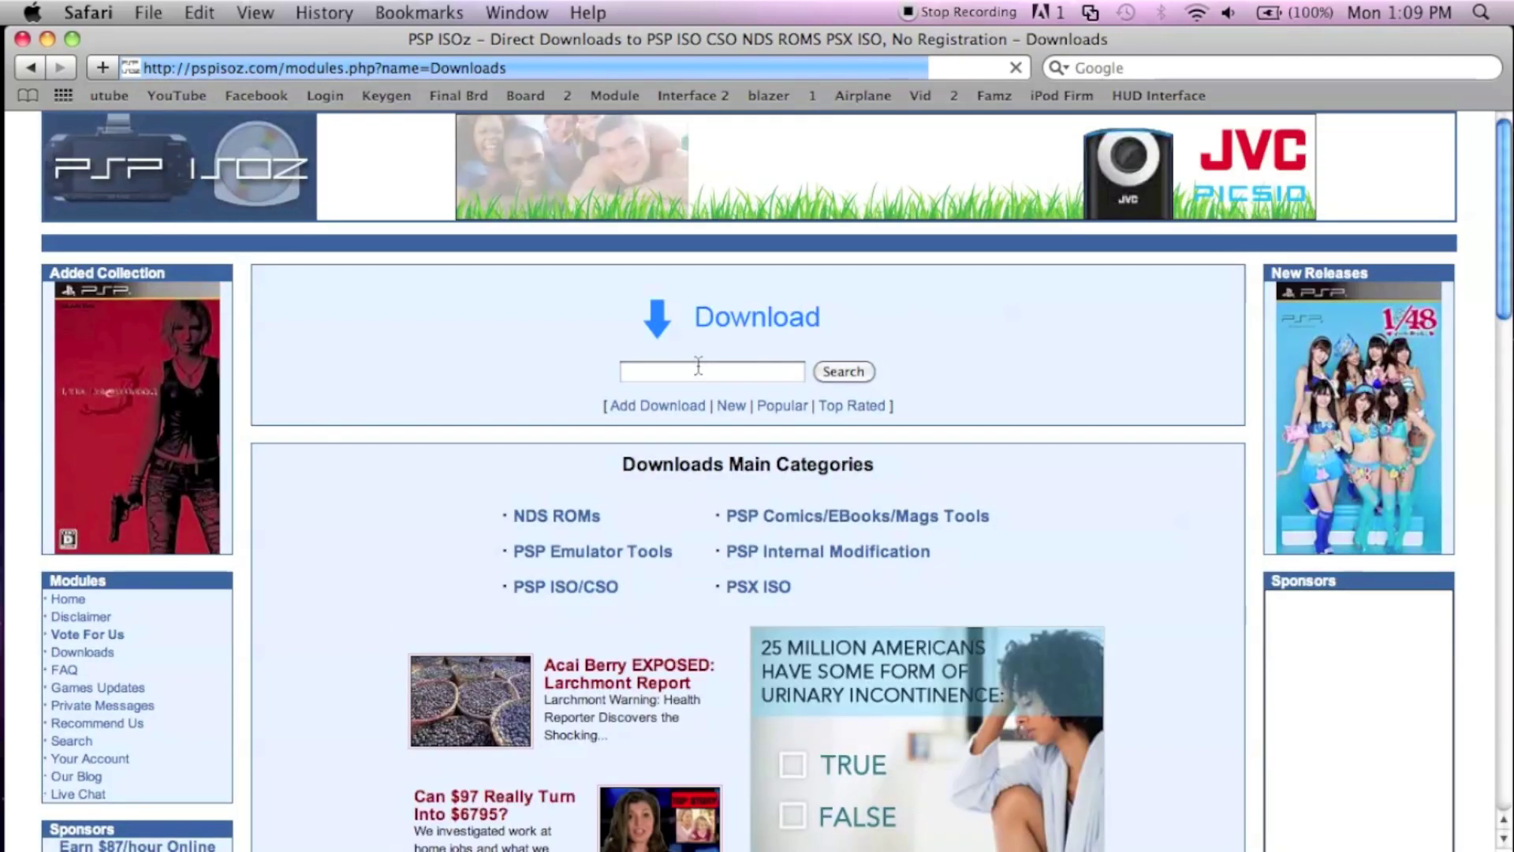
left_click(699, 371)
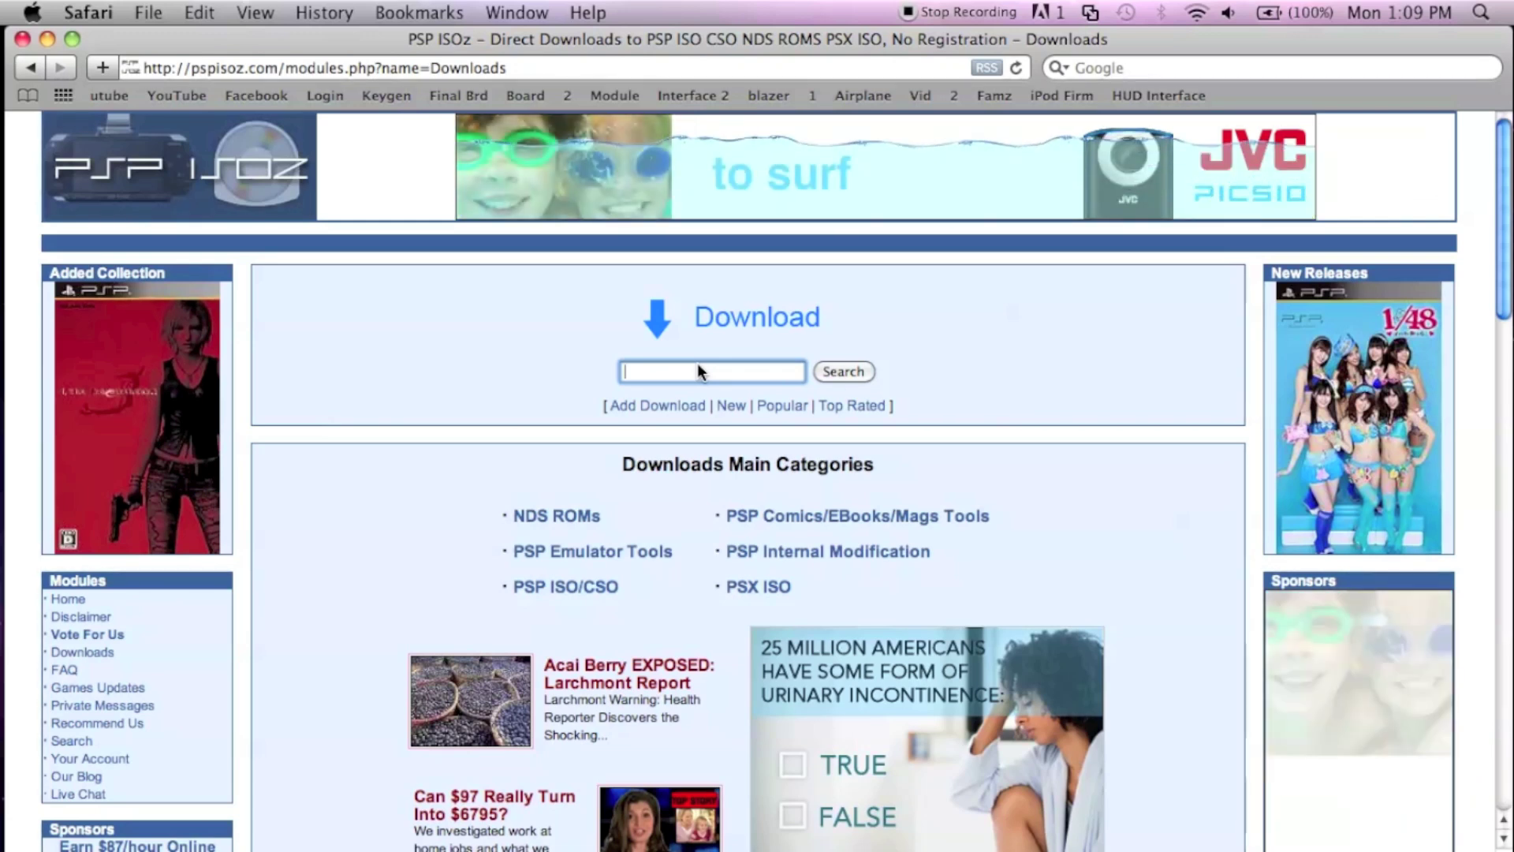
type("Socom")
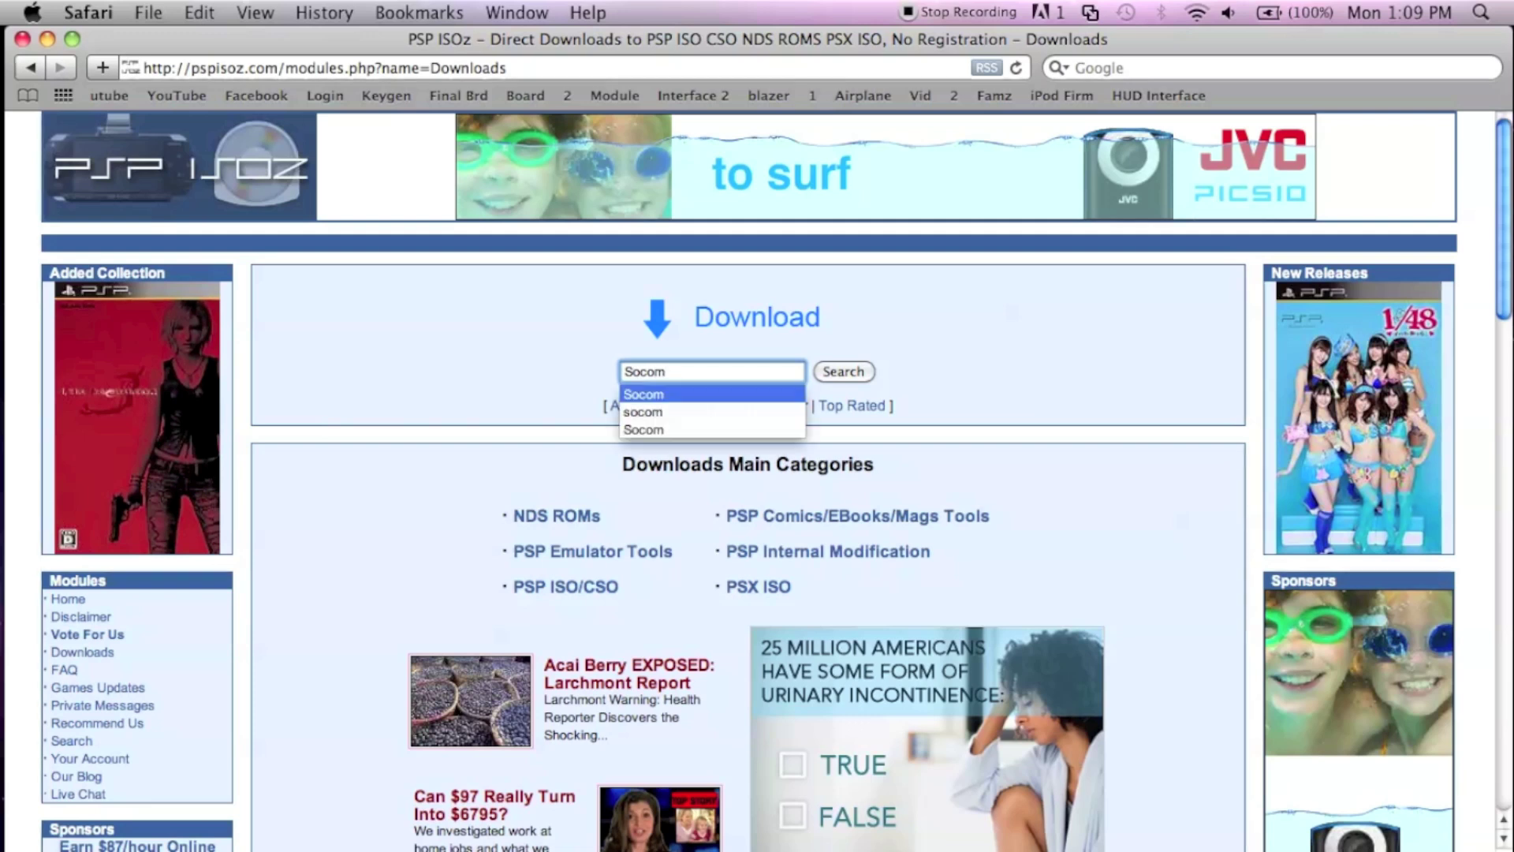
left_click(854, 372)
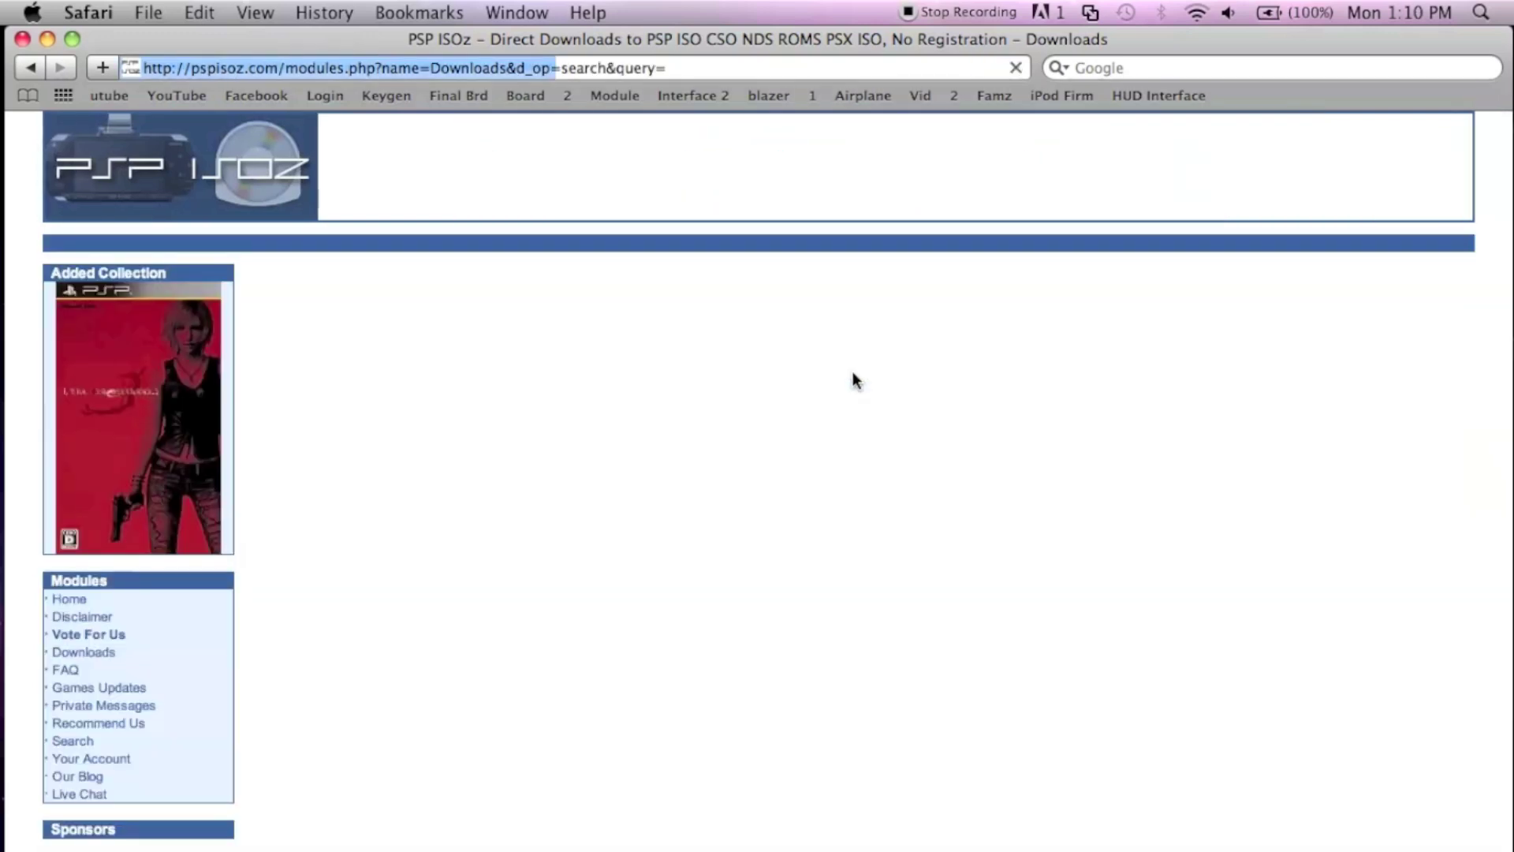
Step: Find the Socom FireTeam Bravo 3 [USA] entry and open the FileServe download page for its part 1
scroll(478, 489, "down", 5)
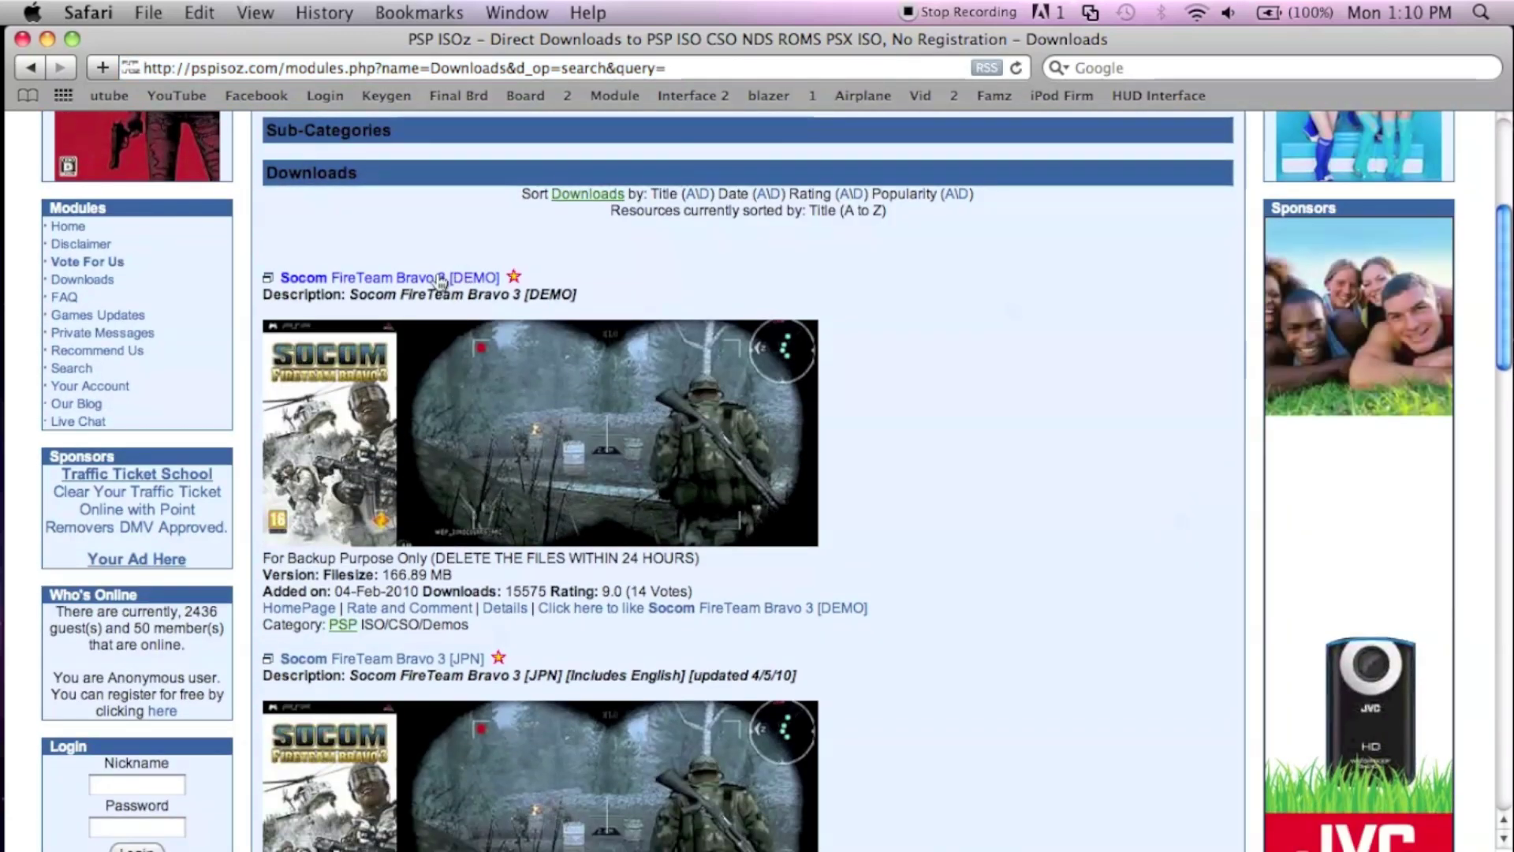
scroll(441, 591, "down", 1)
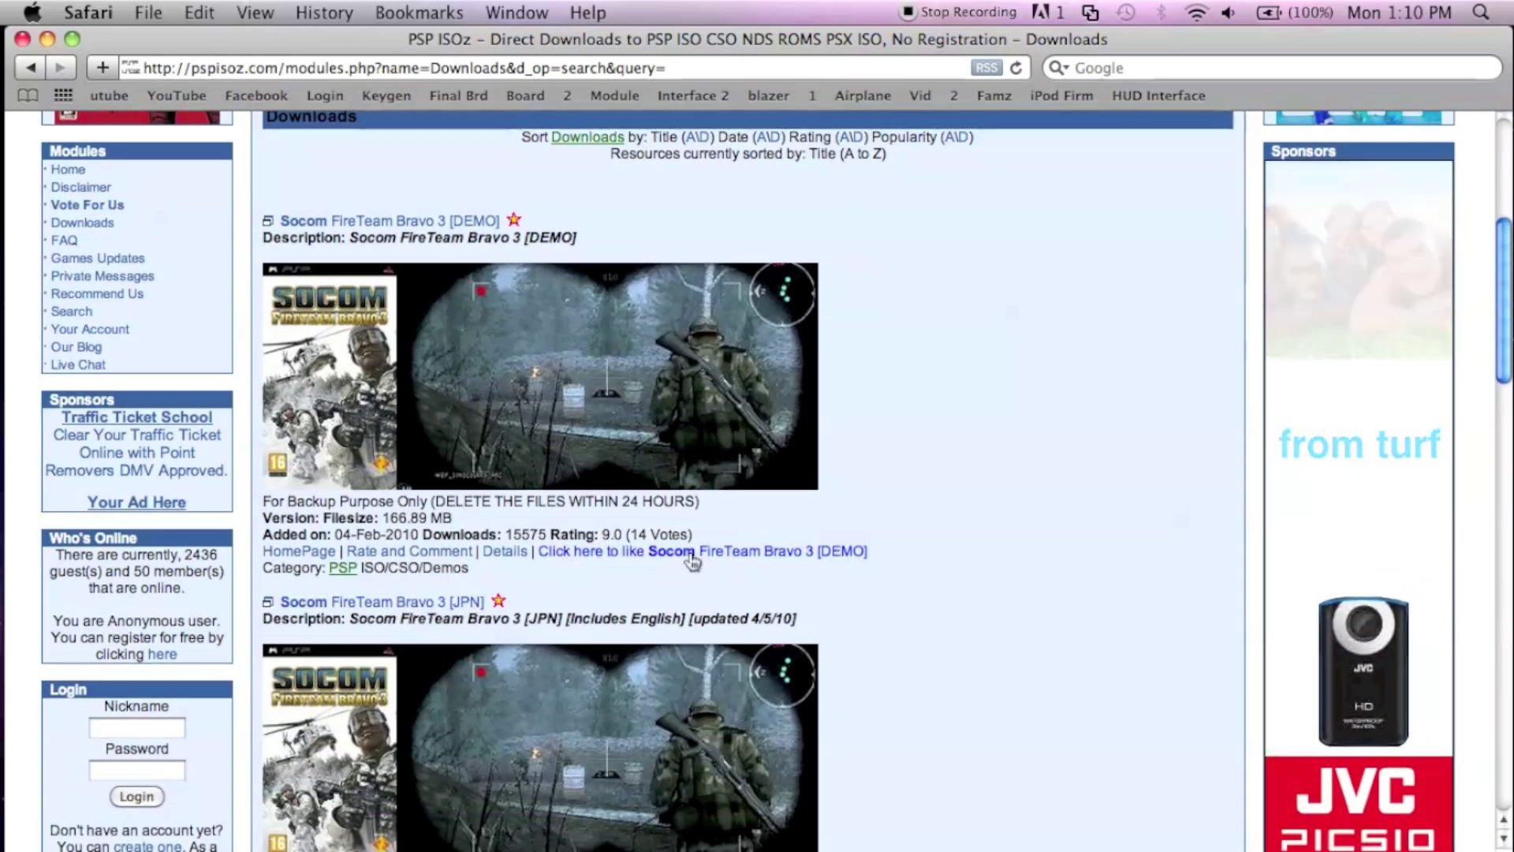
scroll(726, 550, "down", 8)
scroll(726, 544, "down", 1)
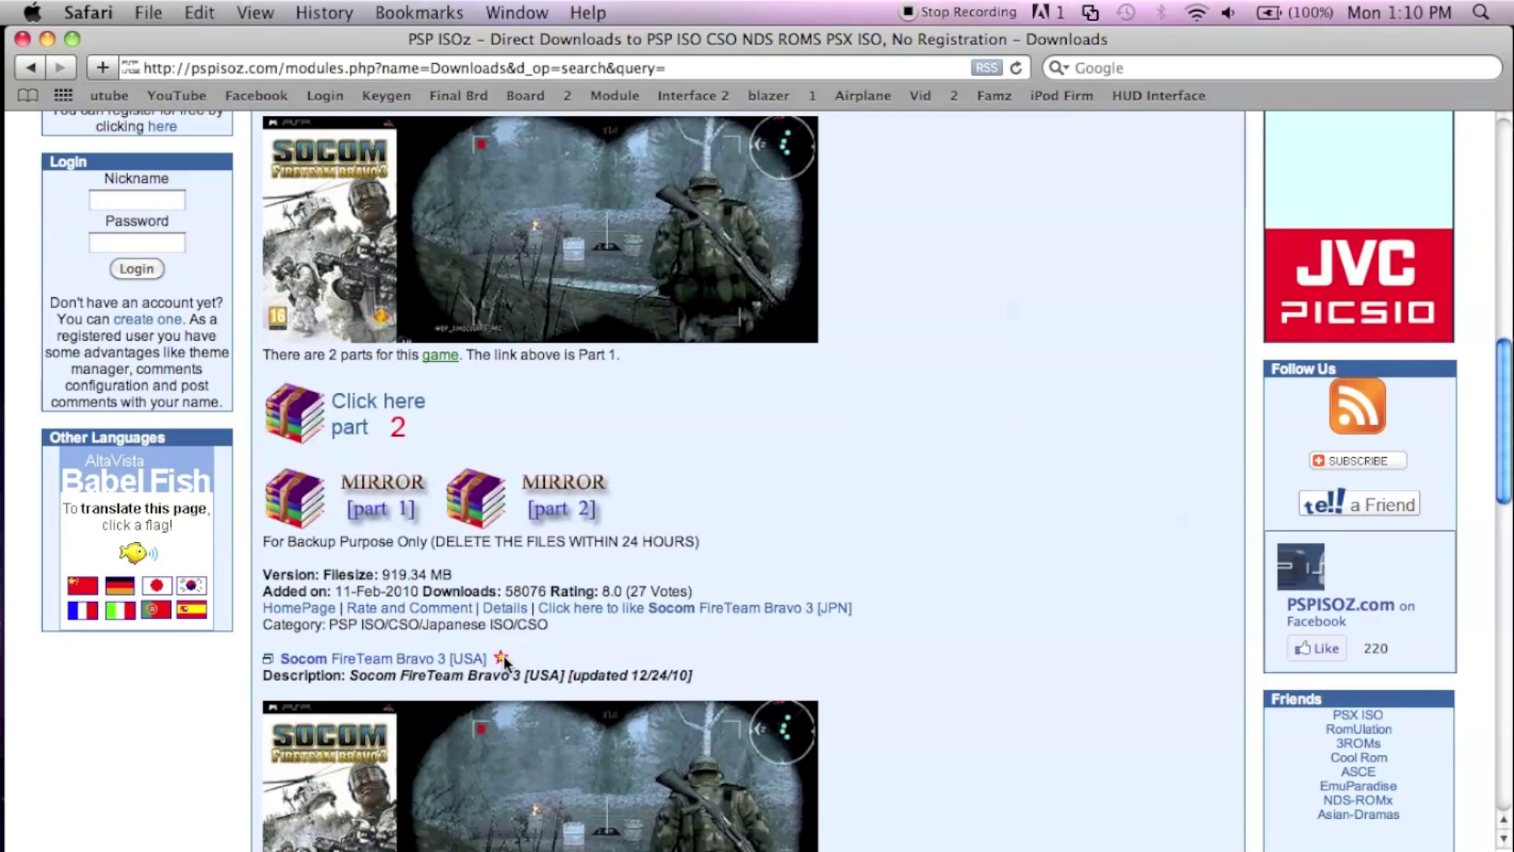
scroll(503, 656, "down", 3)
scroll(441, 637, "down", 2)
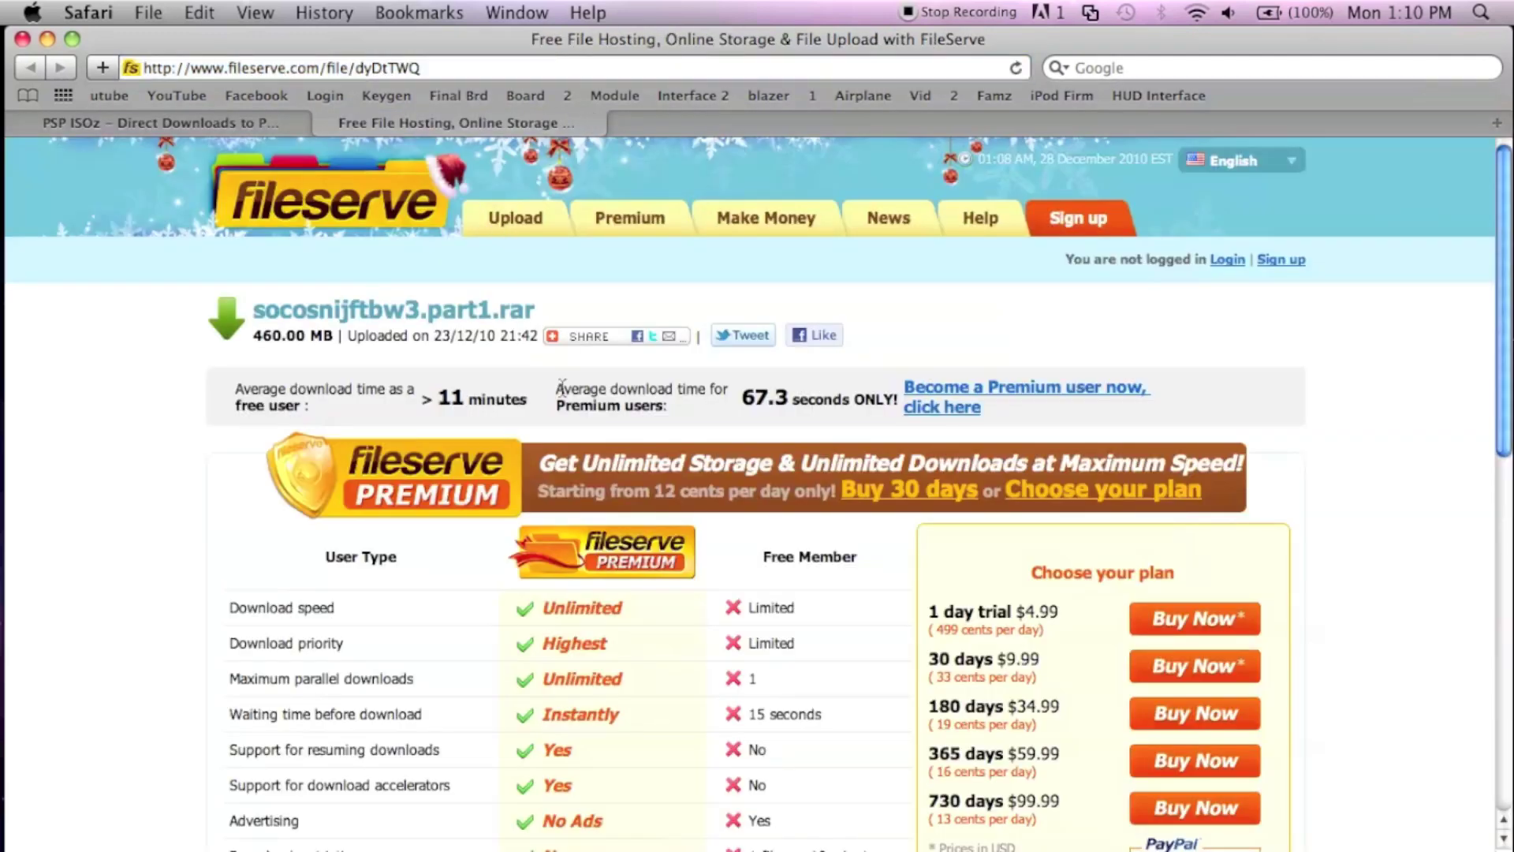
scroll(551, 385, "down", 8)
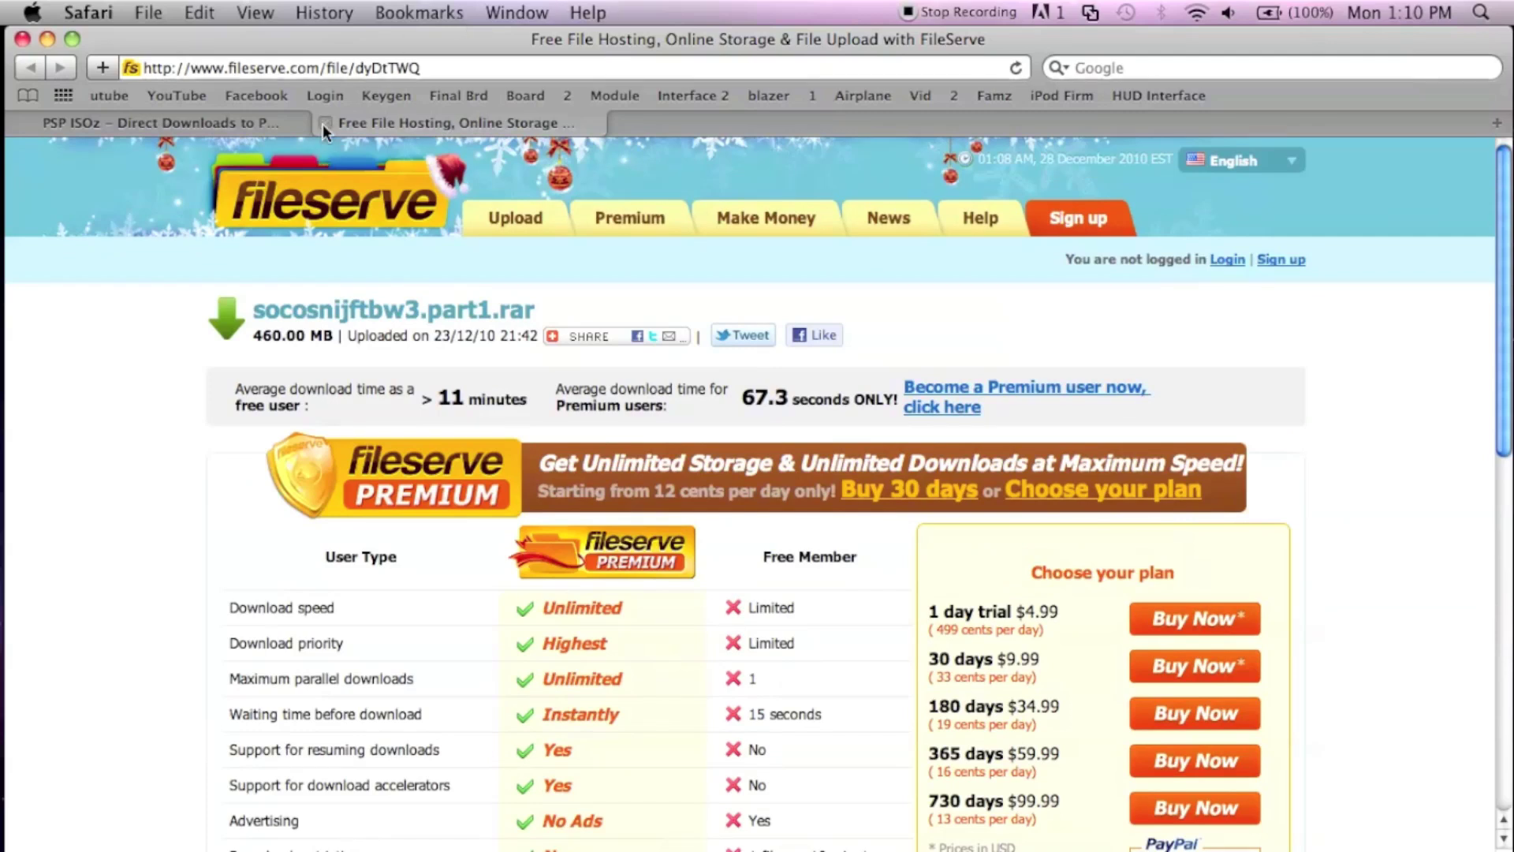
Step: Close the part 1 page and open the FileServe page for part 2 of Socom FireTeam Bravo 3 [USA], viewing its download options
left_click(324, 123)
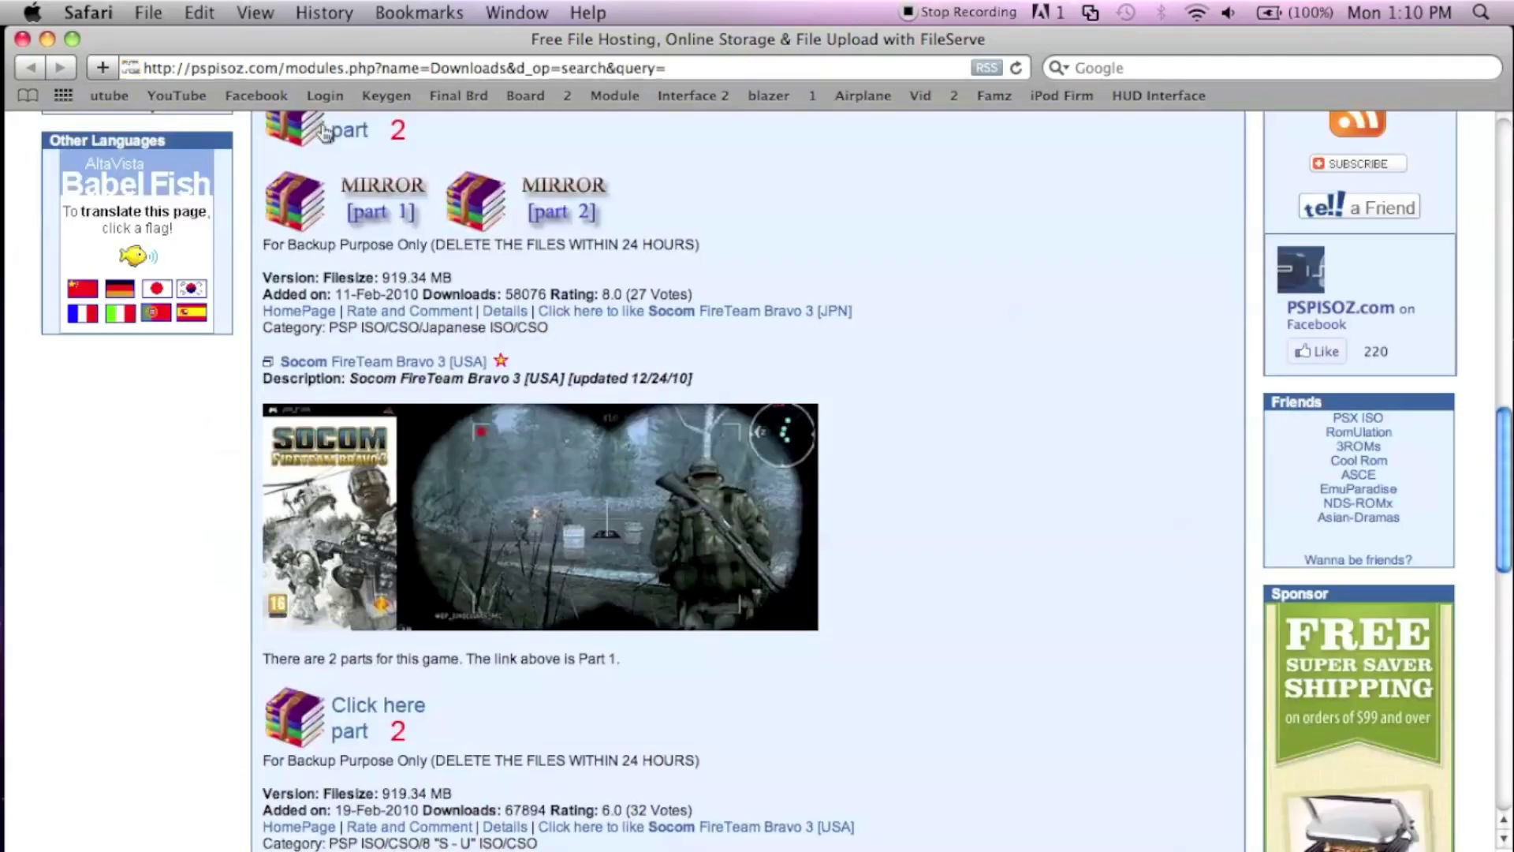
left_click(353, 726)
scroll(707, 356, "down", 10)
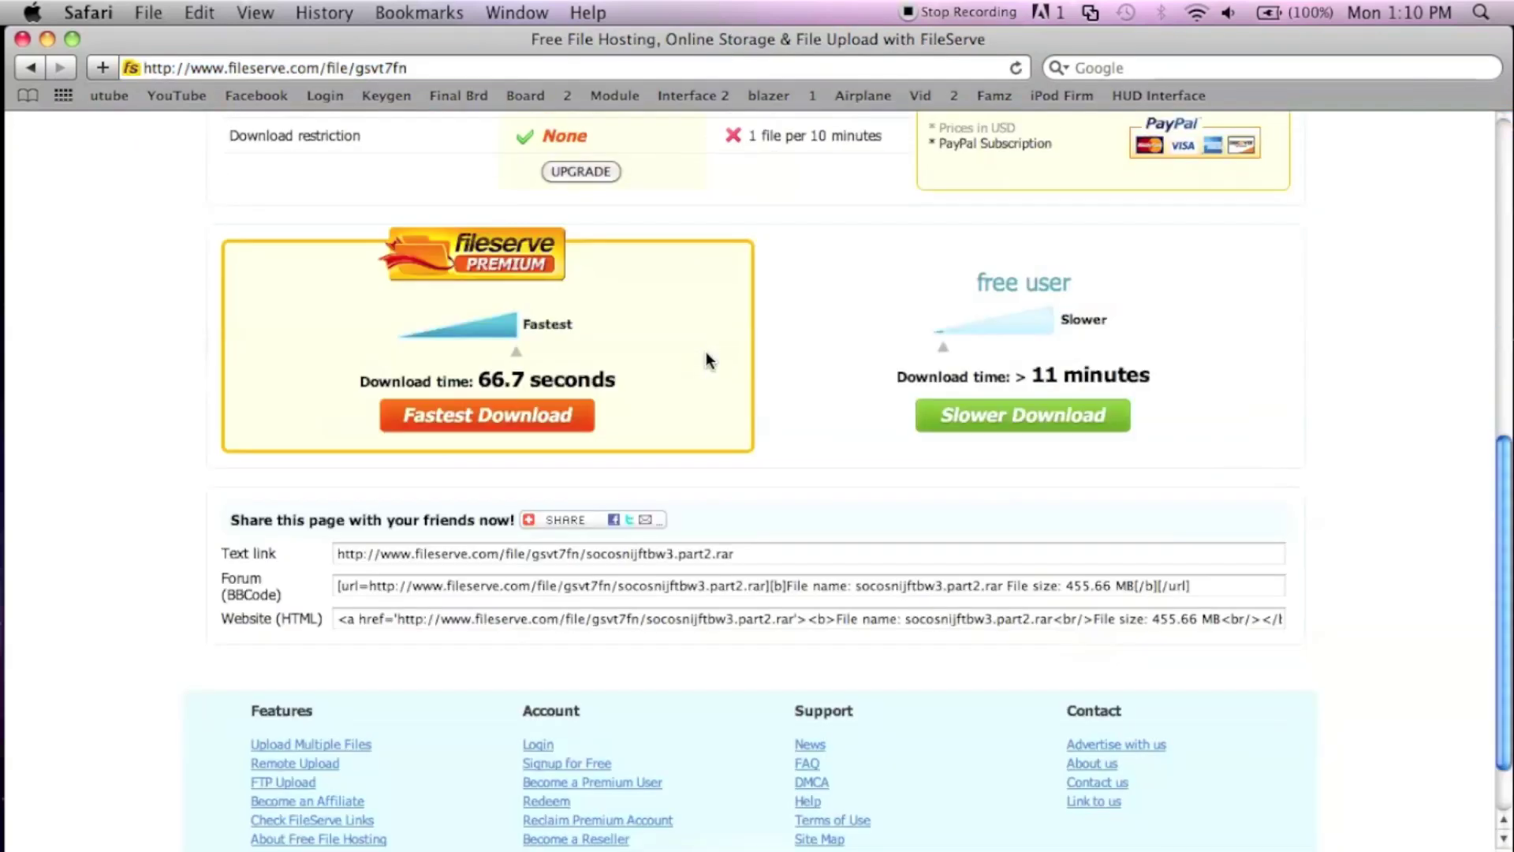
scroll(707, 356, "up", 10)
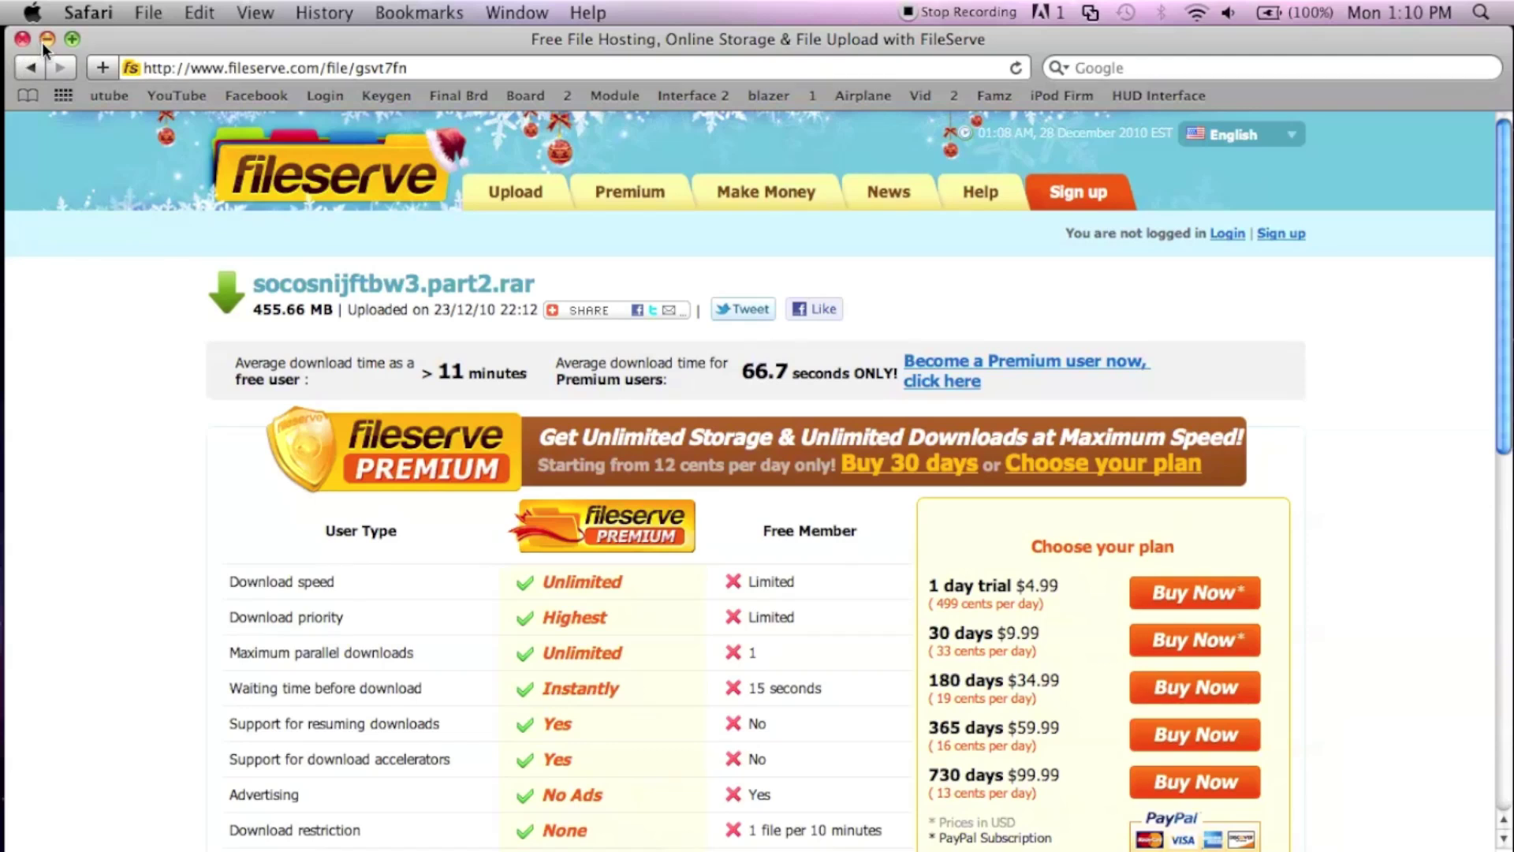
Step: Minimize the browser window and open the PSP Stuff folder inside Documents in Finder
left_click(42, 41)
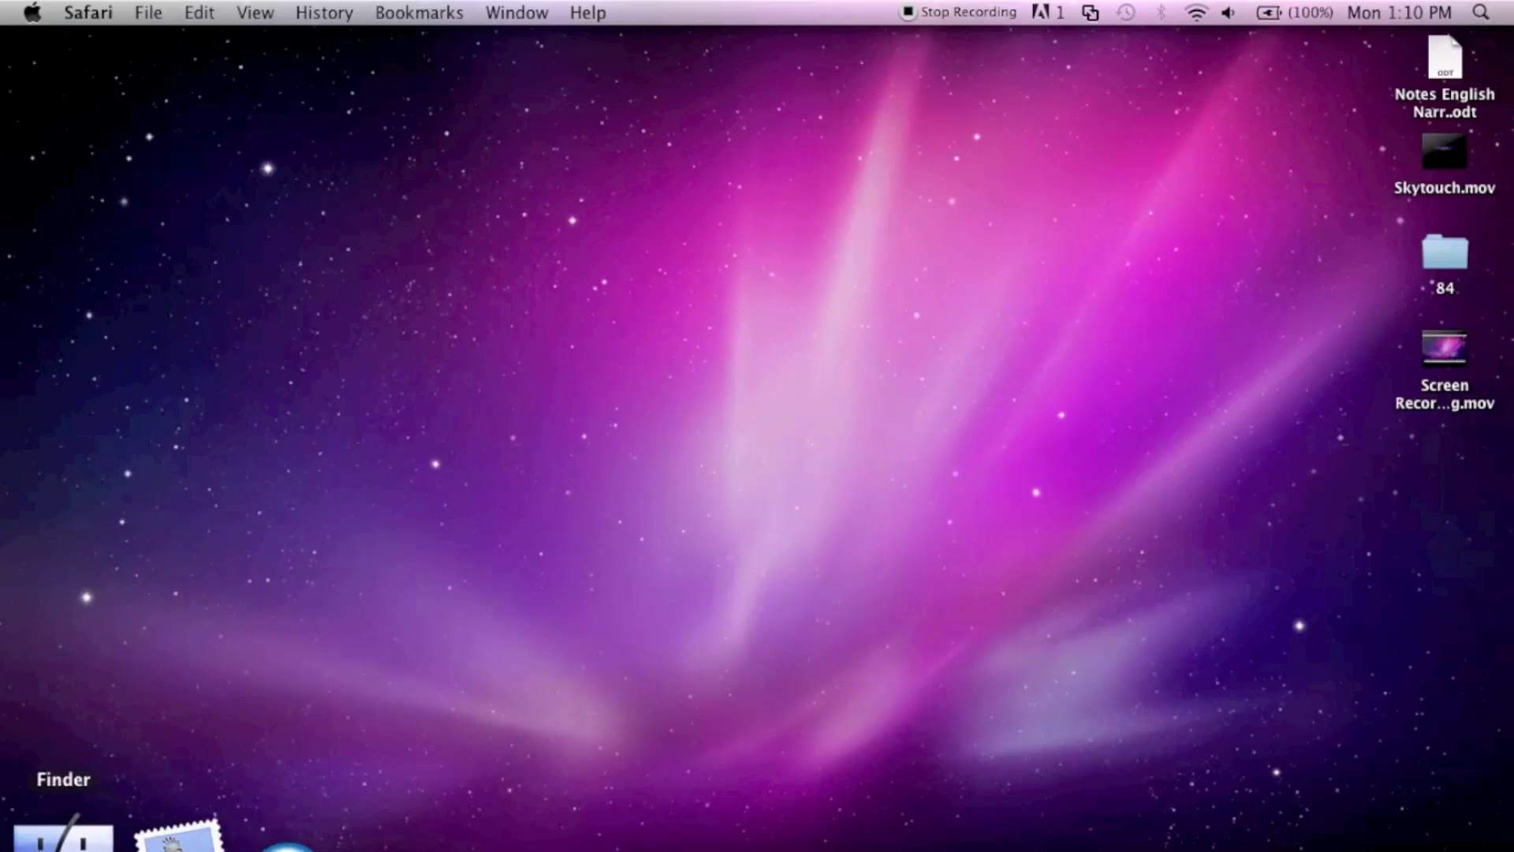
left_click(63, 840)
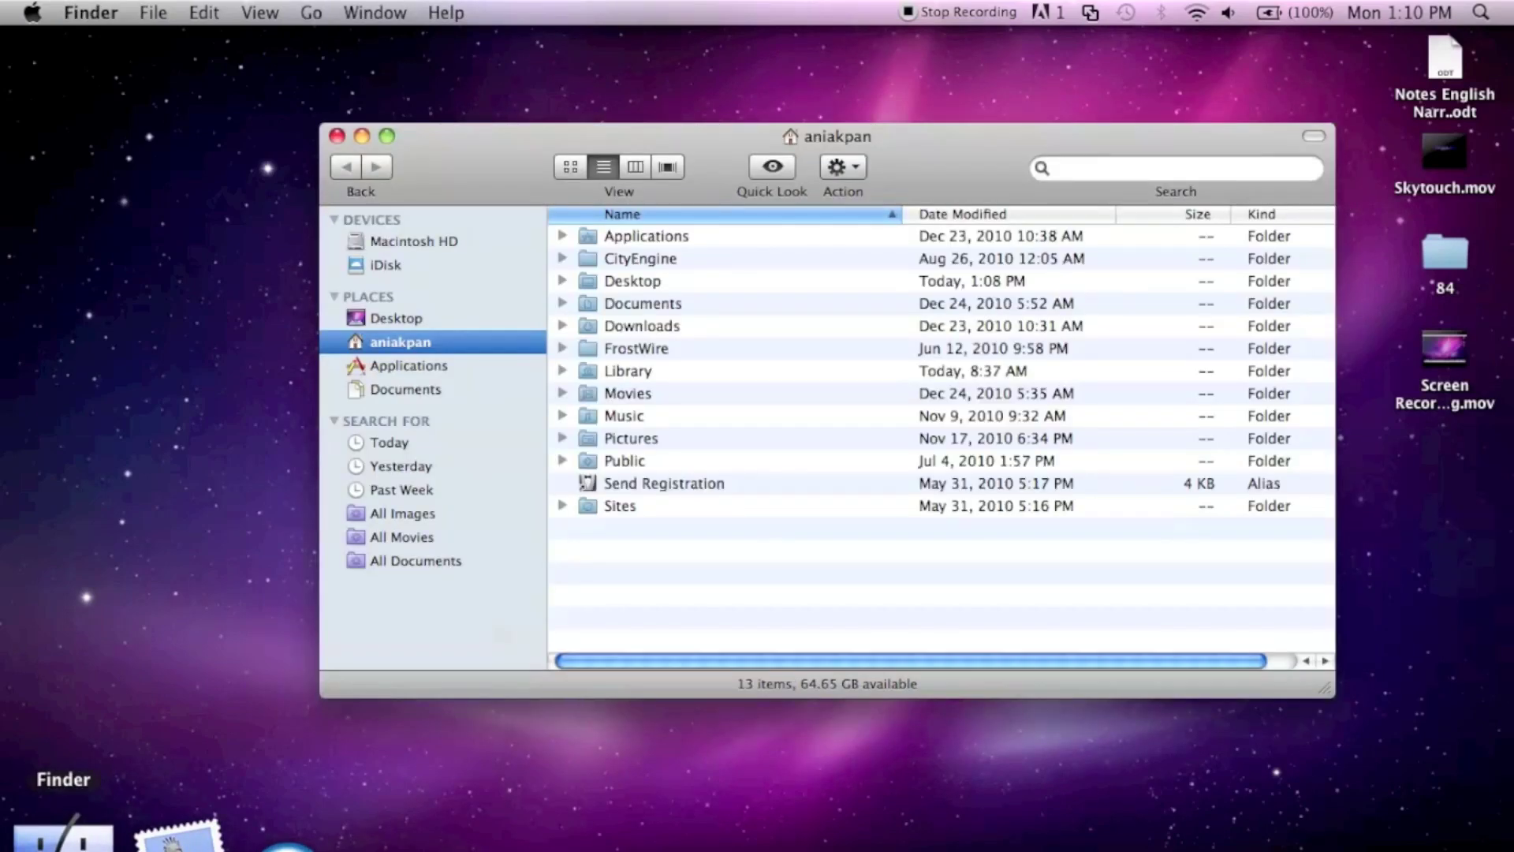
left_click(427, 390)
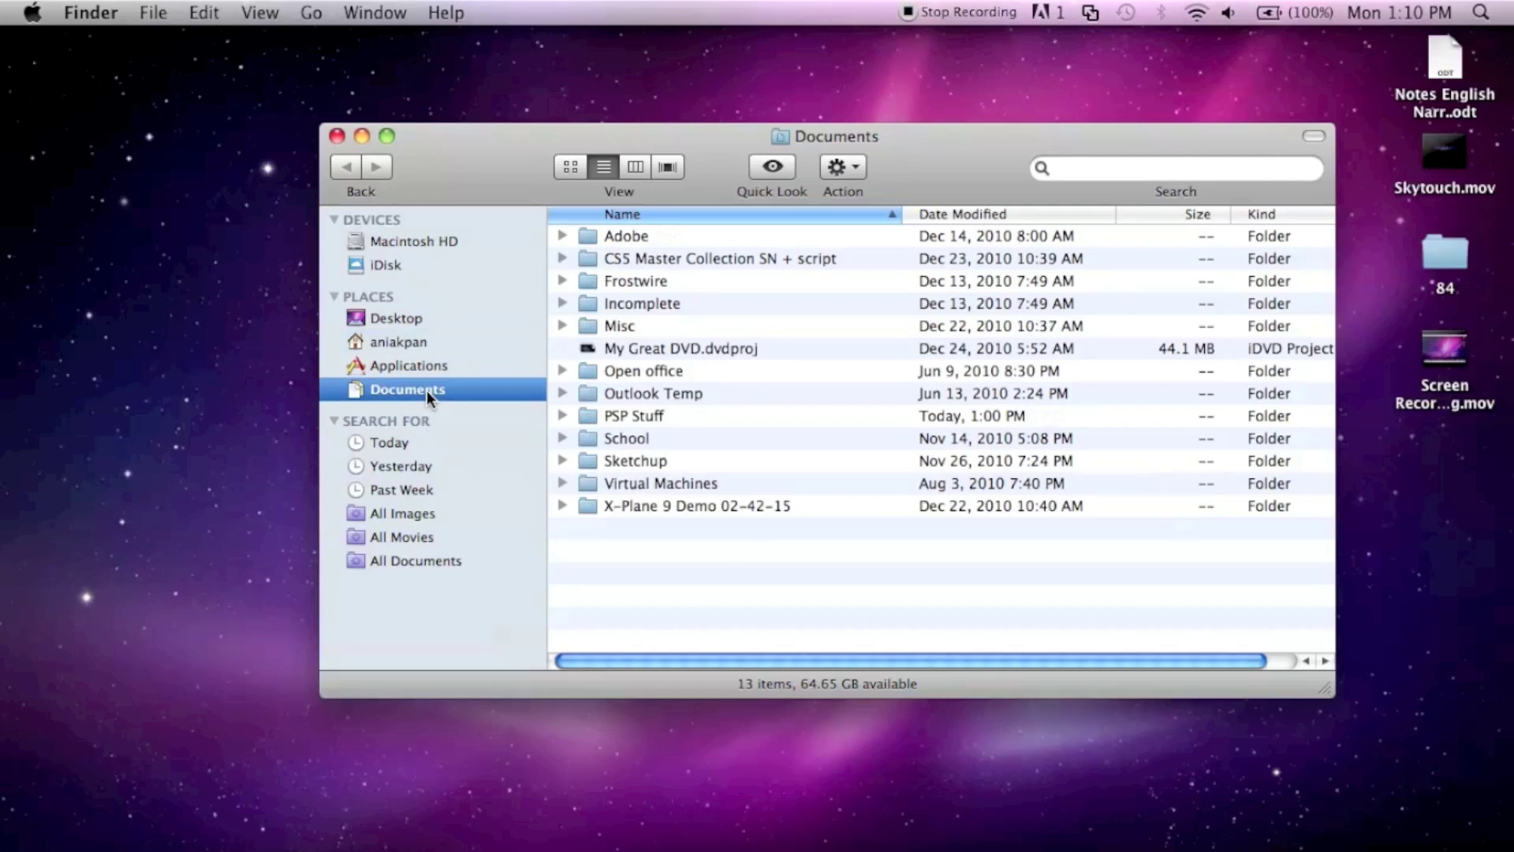
double_click(623, 415)
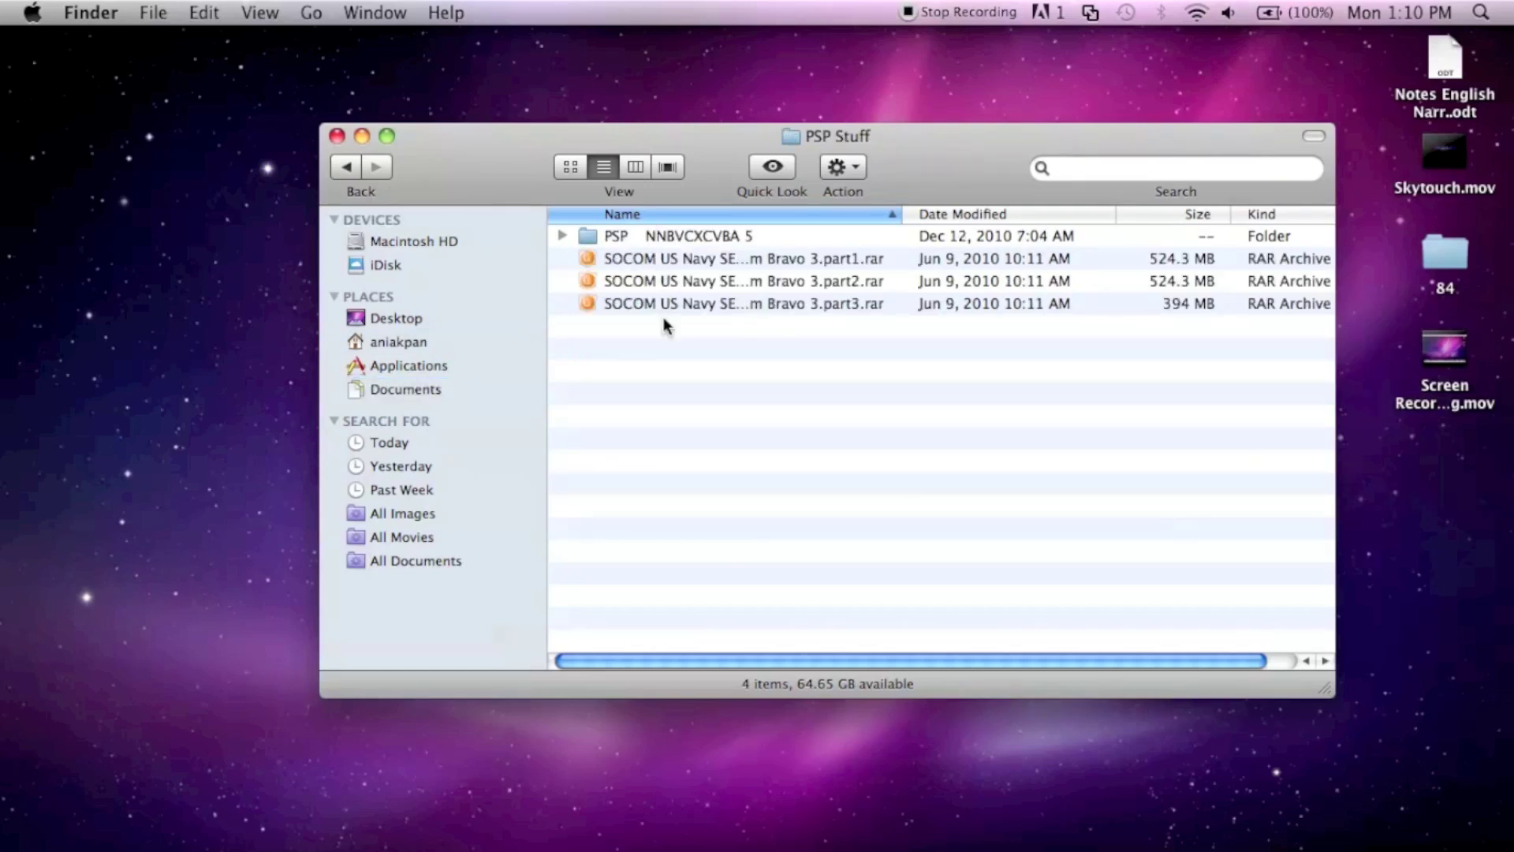
Step: Move the three SOCOM US Navy SEALs RAR parts from PSP Stuff to the desktop and close the folder window
left_click(654, 257)
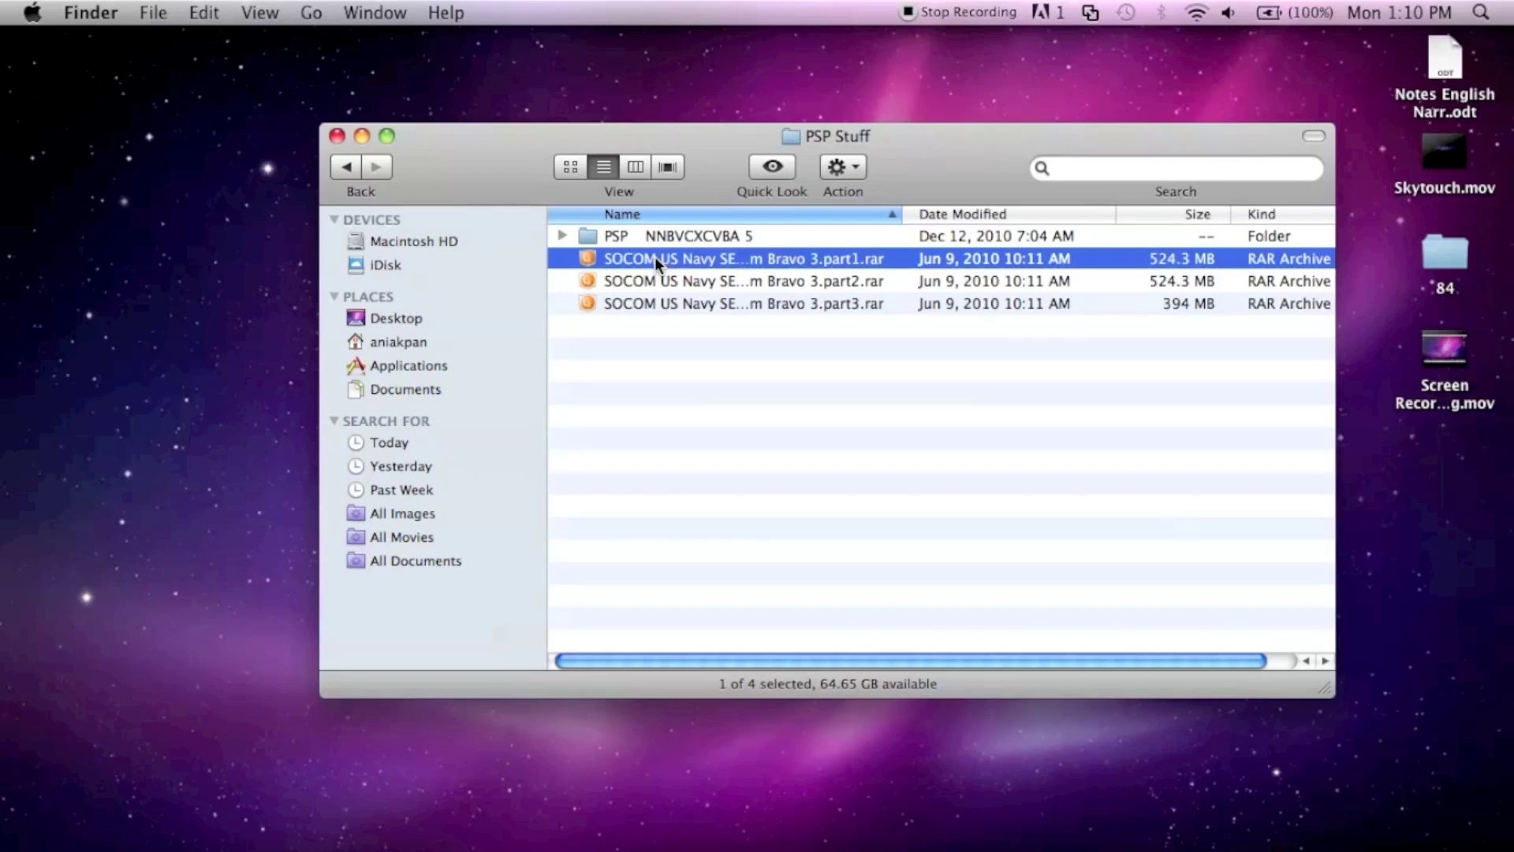
left_click(655, 300, "shift")
left_click_drag(664, 286, 199, 353)
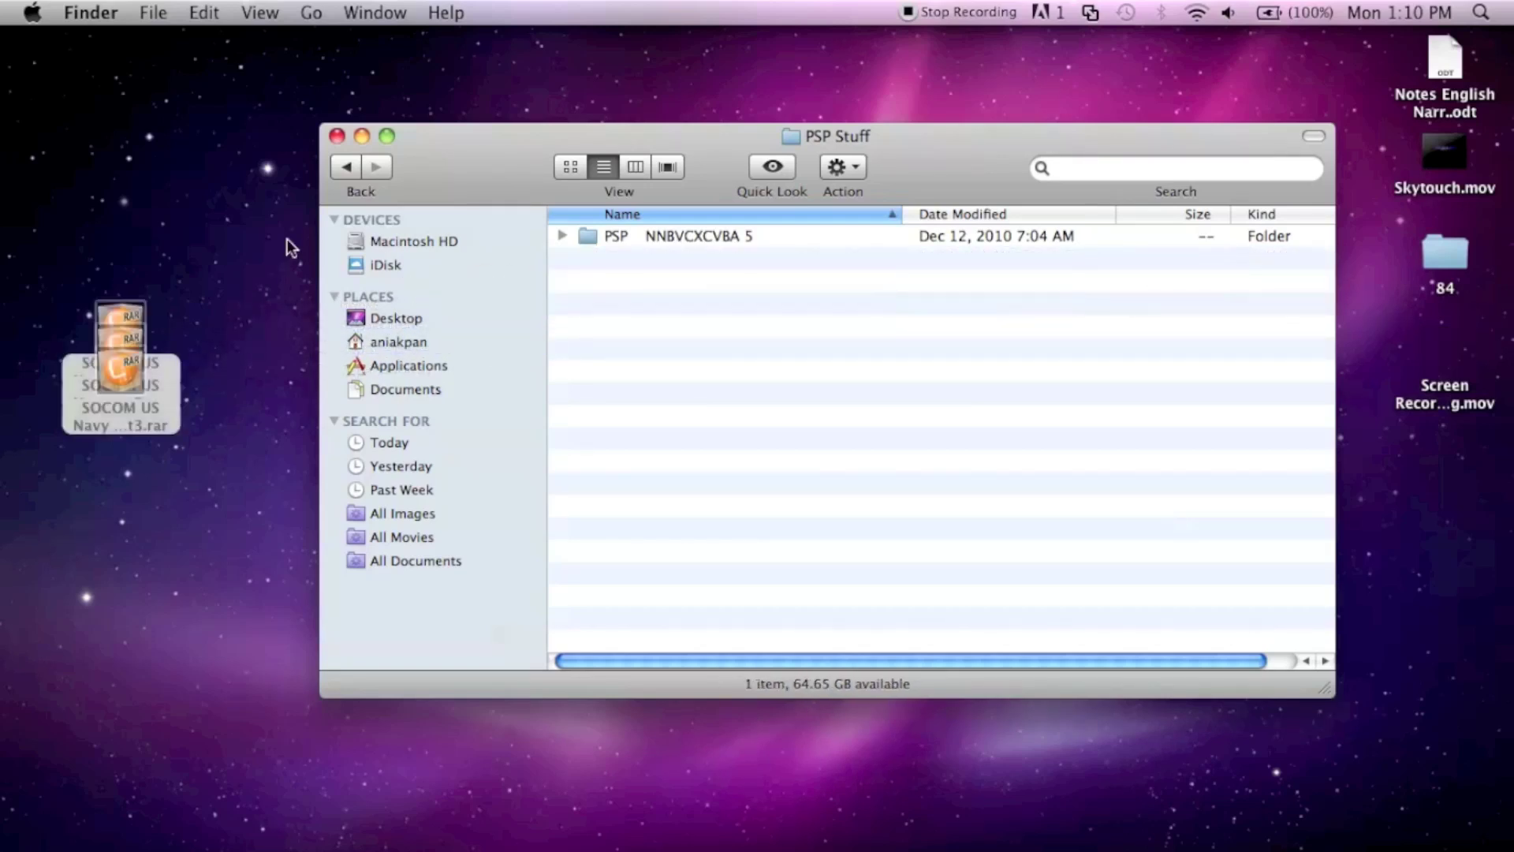
left_click(336, 138)
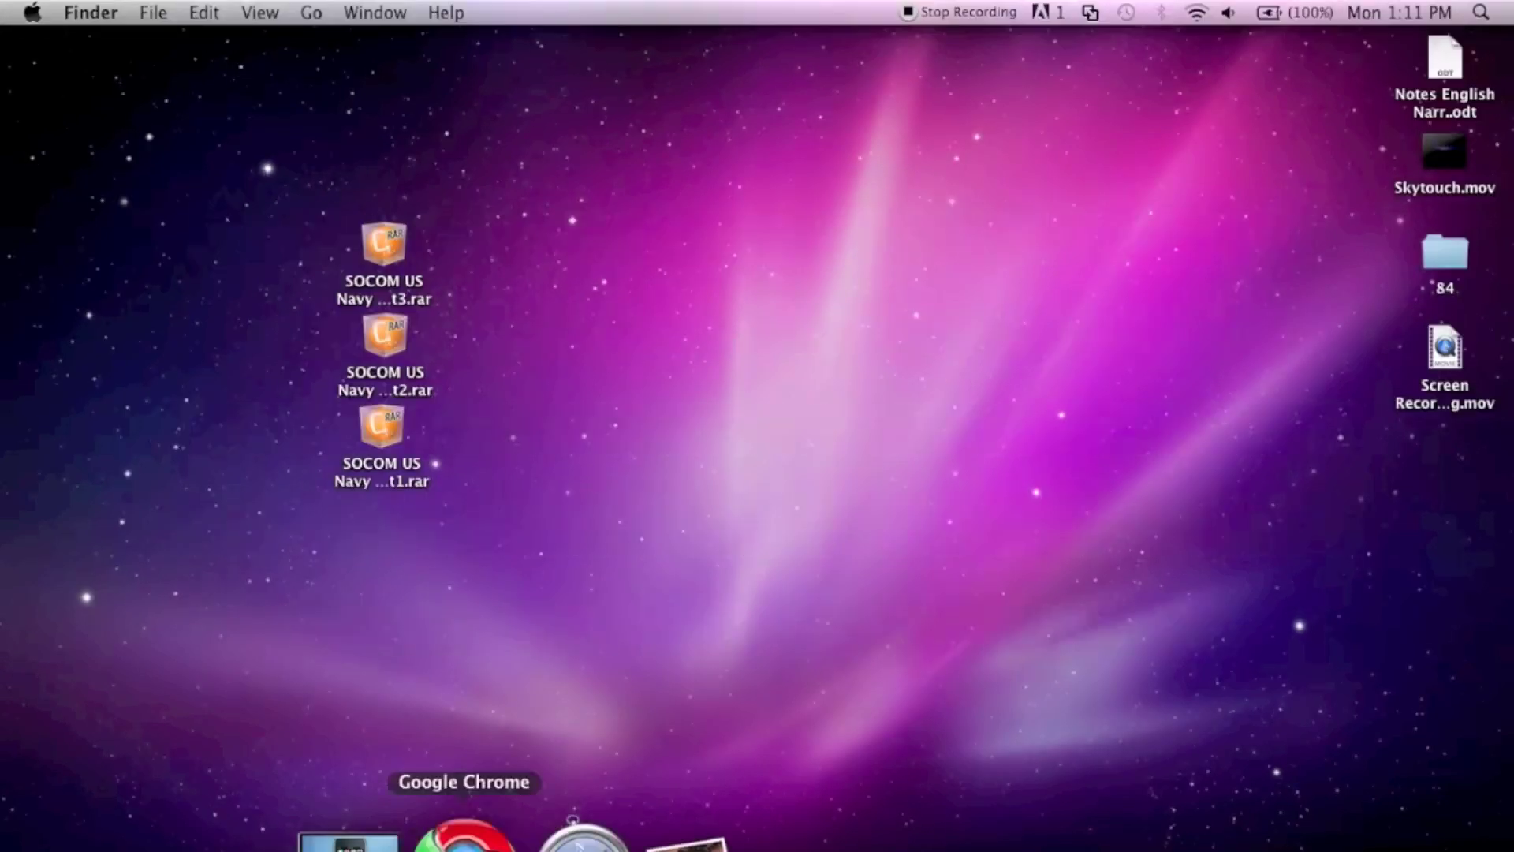
Step: Switch back to Safari and go to stuffit.com
left_click(561, 828)
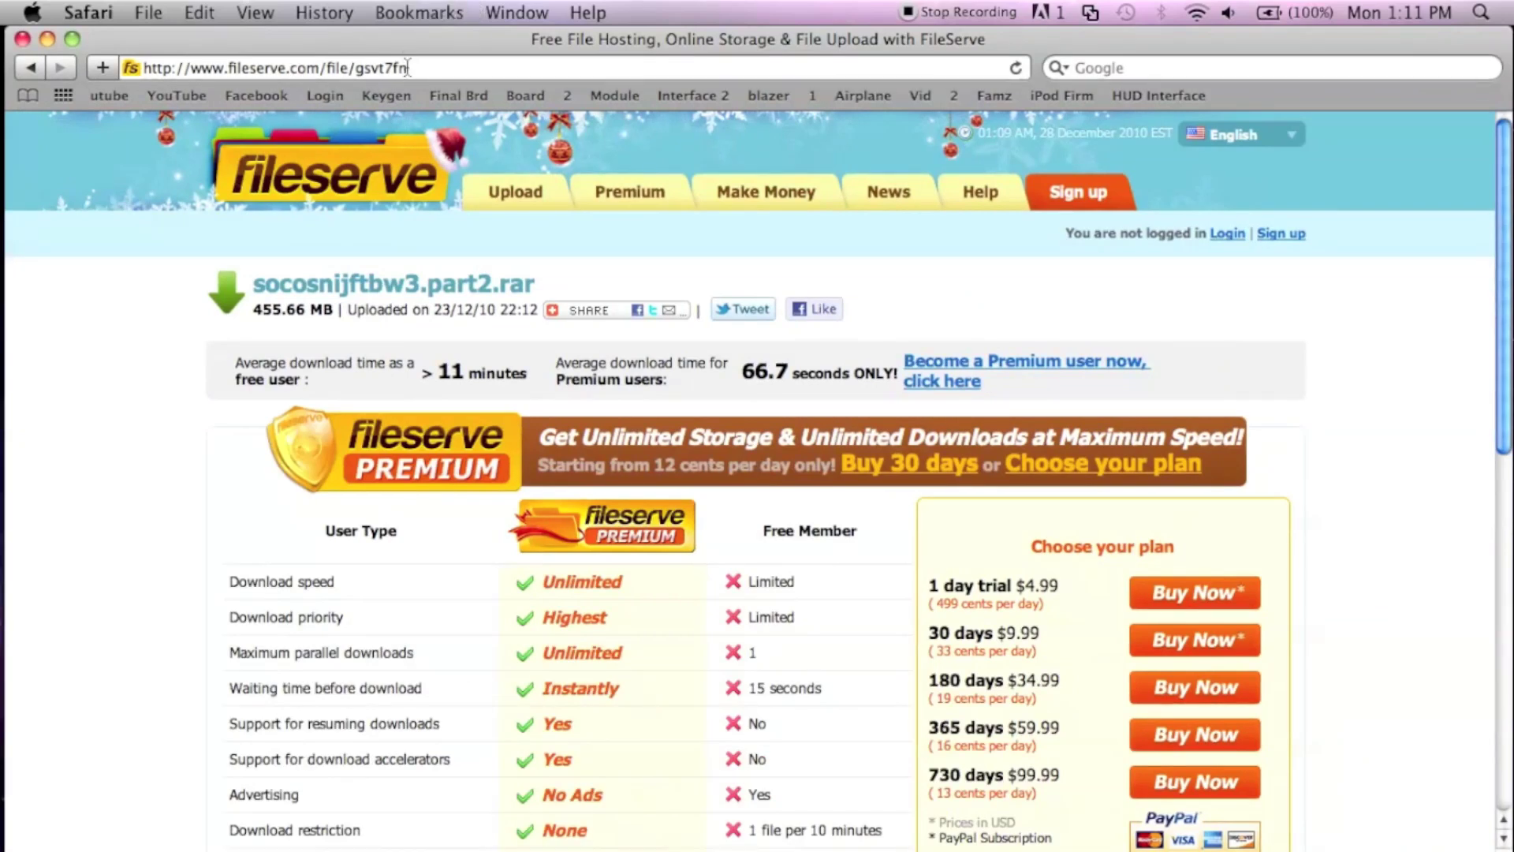
left_click(410, 68)
key("BackSpace")
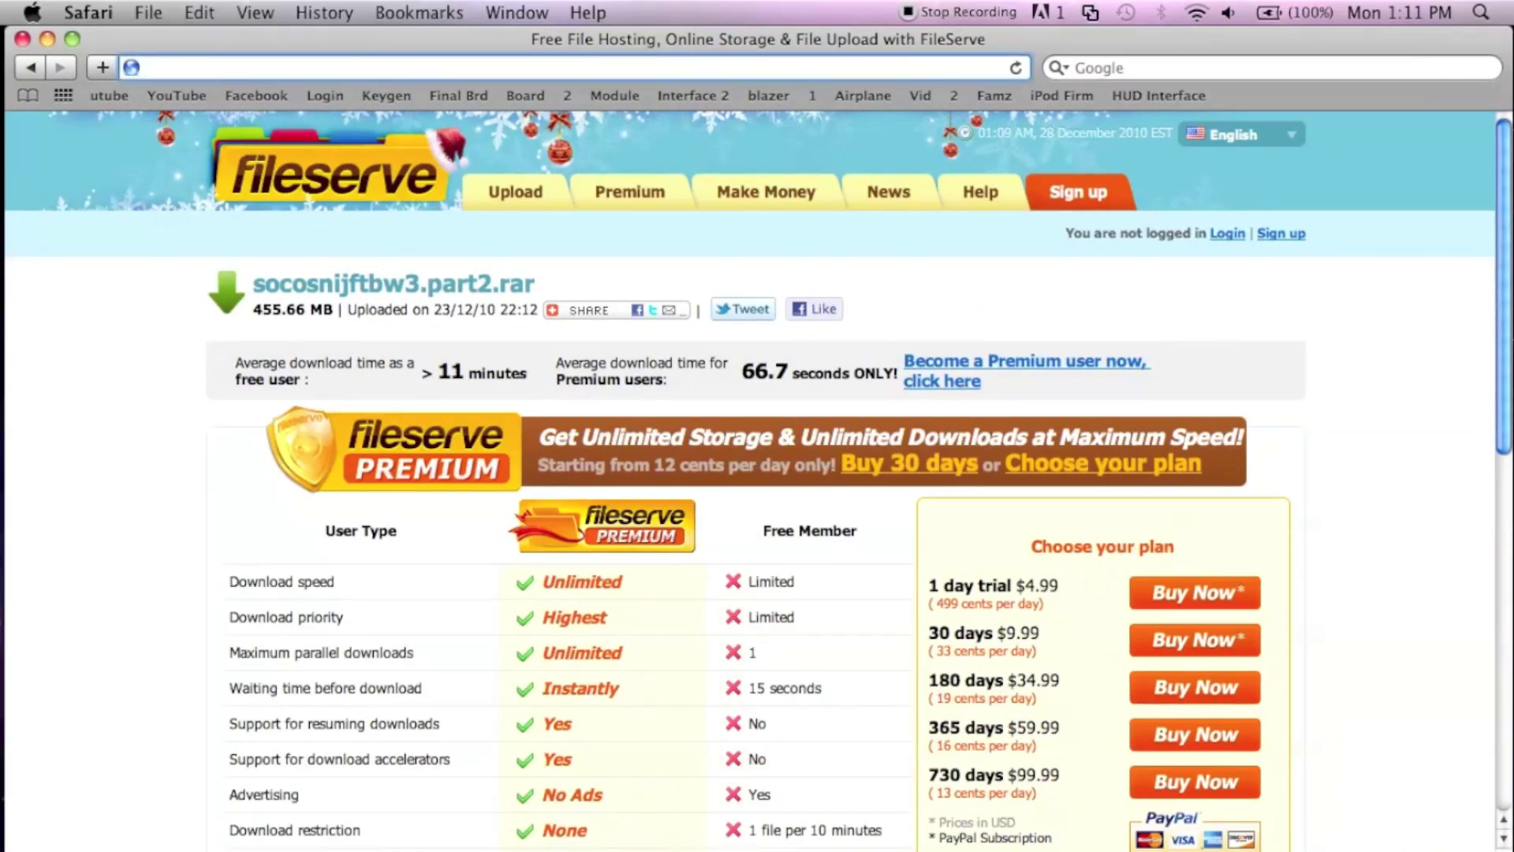
type("stuffit.com/")
key("Return")
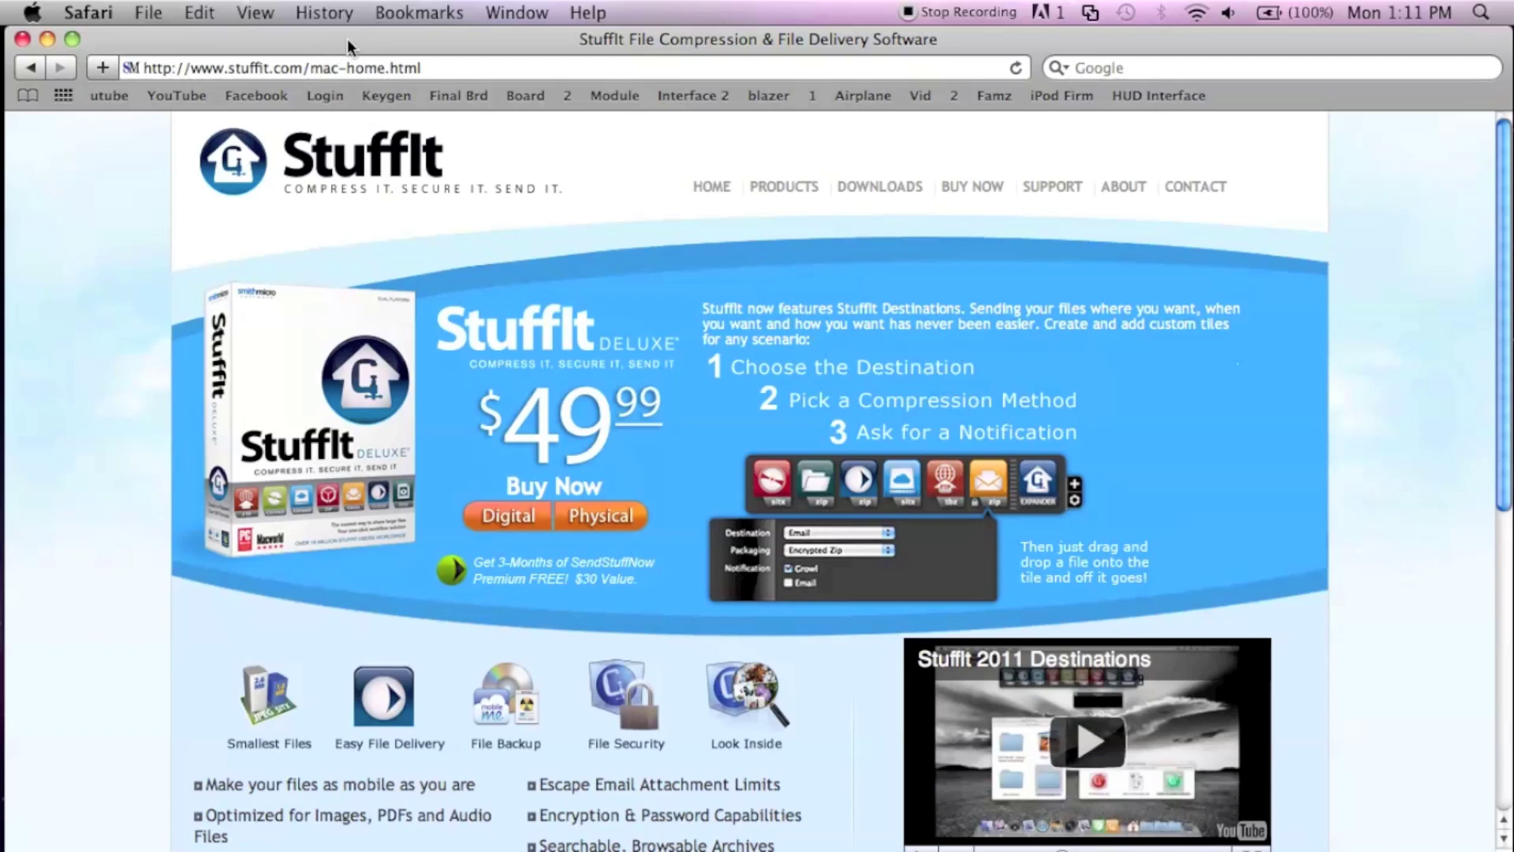
mouse_move(347, 38)
left_mouse_down()
mouse_move(413, 257)
mouse_move(357, 28)
mouse_move(343, 29)
left_mouse_up()
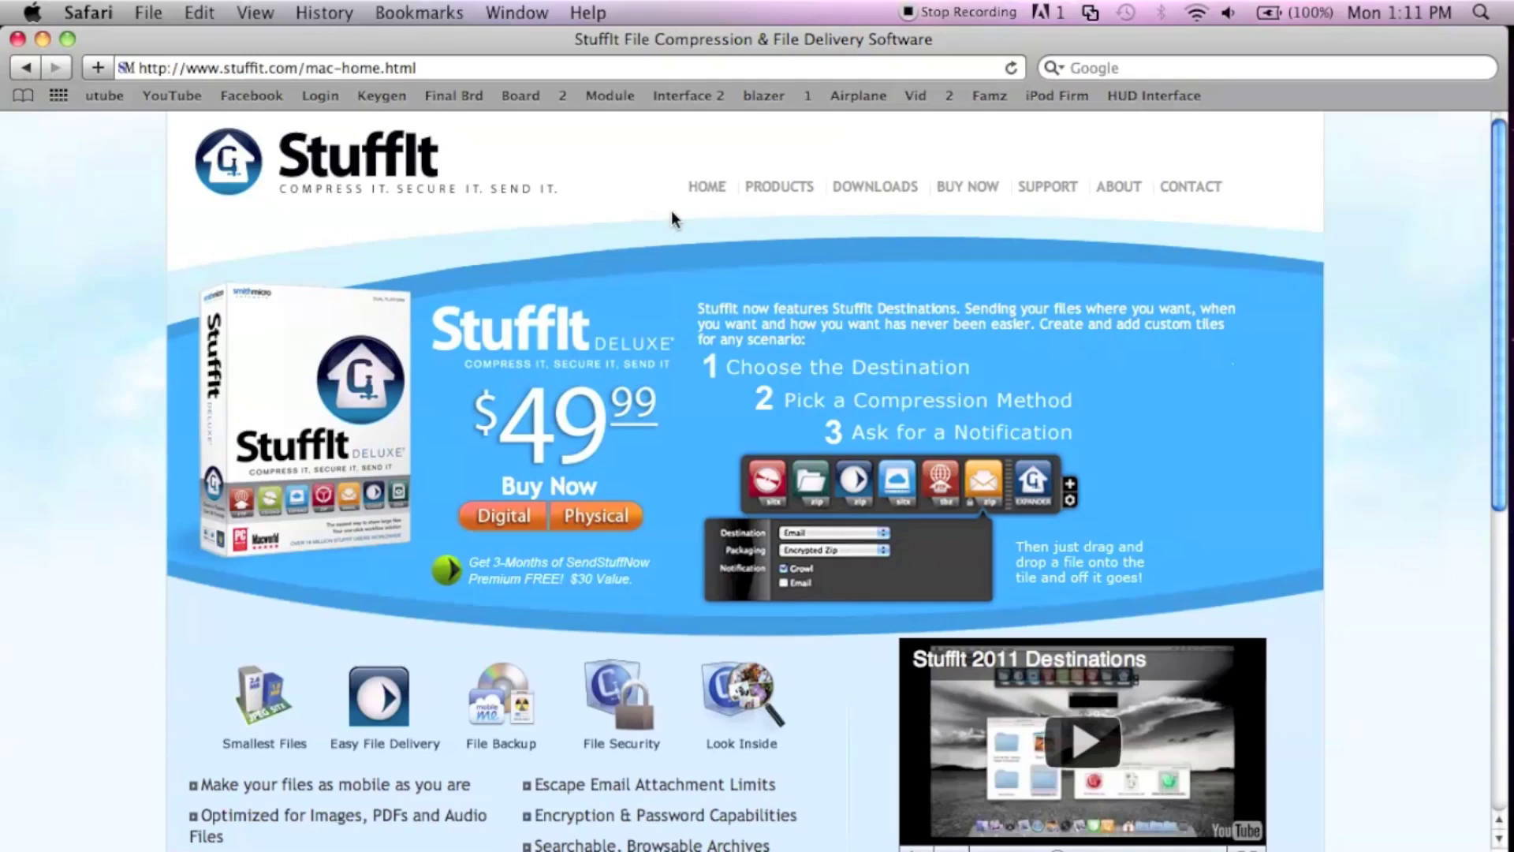
Step: Open the StuffIt Expander Mac page from the site's downloads and go to its free download form
mouse_move(791, 194)
mouse_move(852, 197)
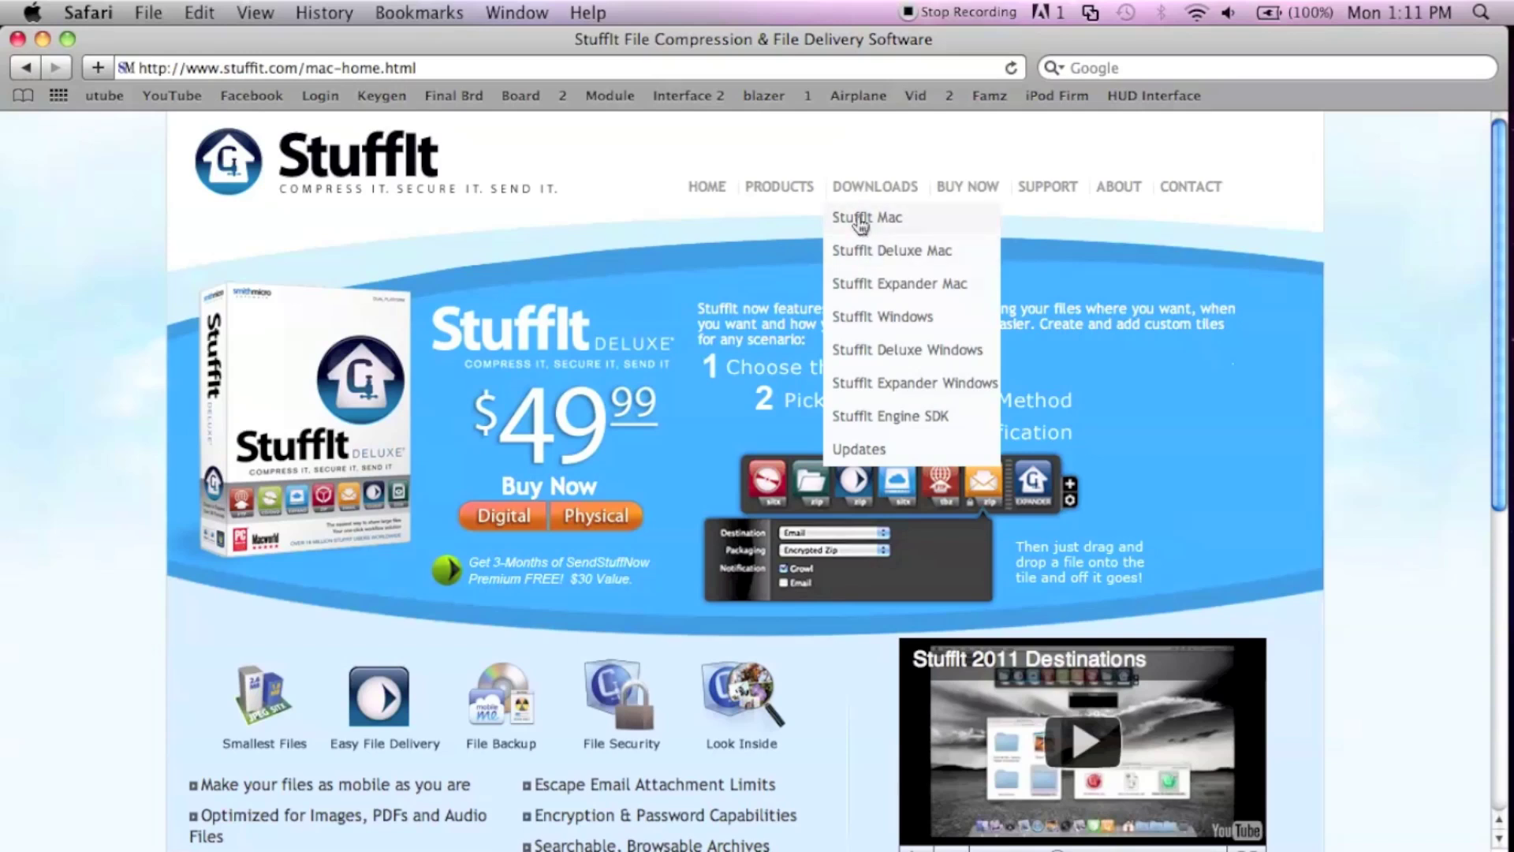
left_click(868, 284)
scroll(869, 280, "down", 3)
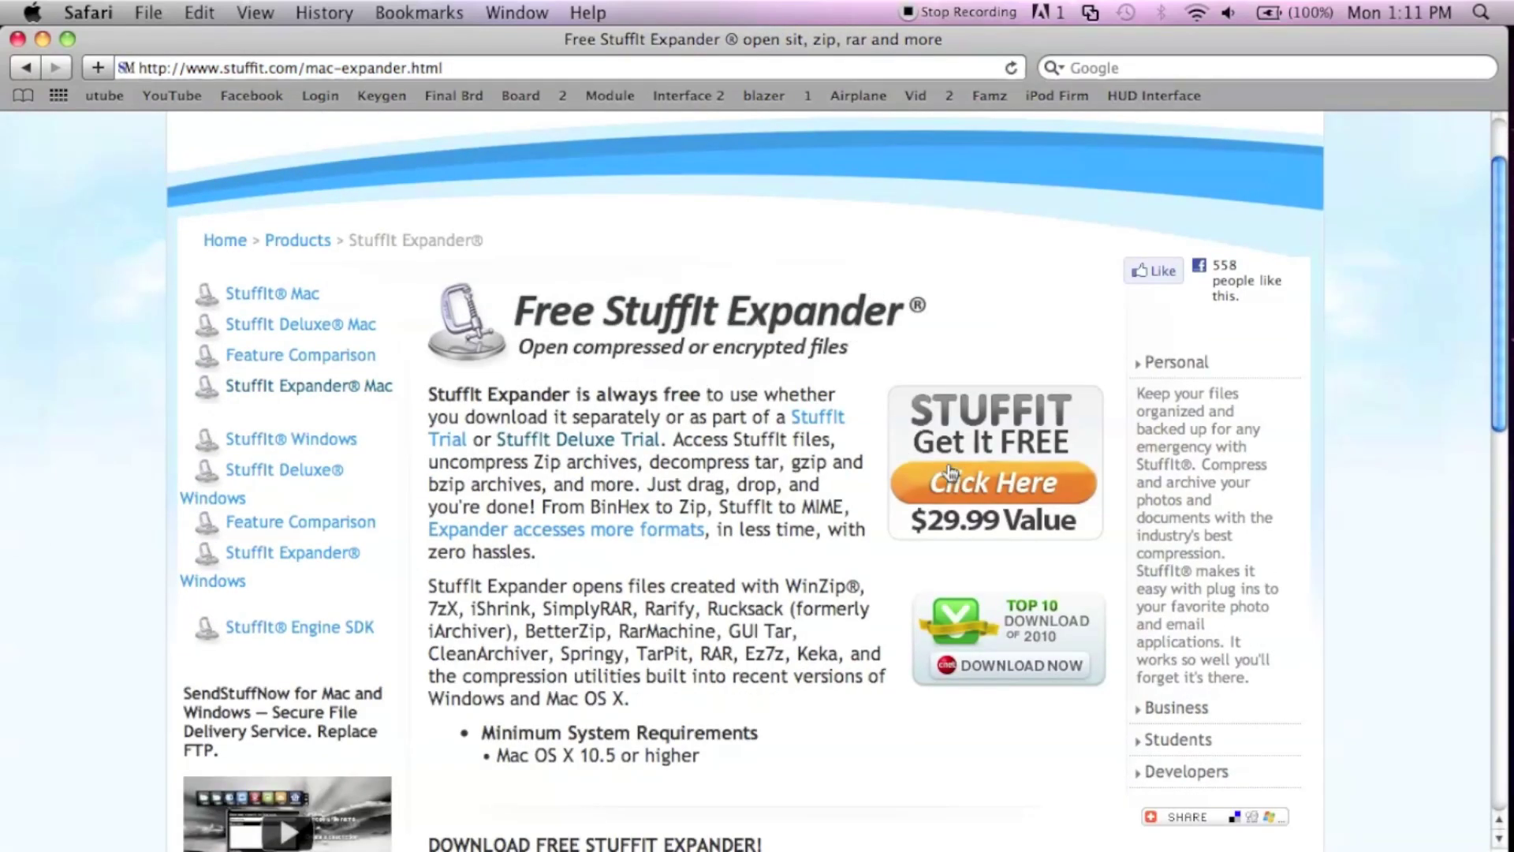
scroll(834, 483, "down", 8)
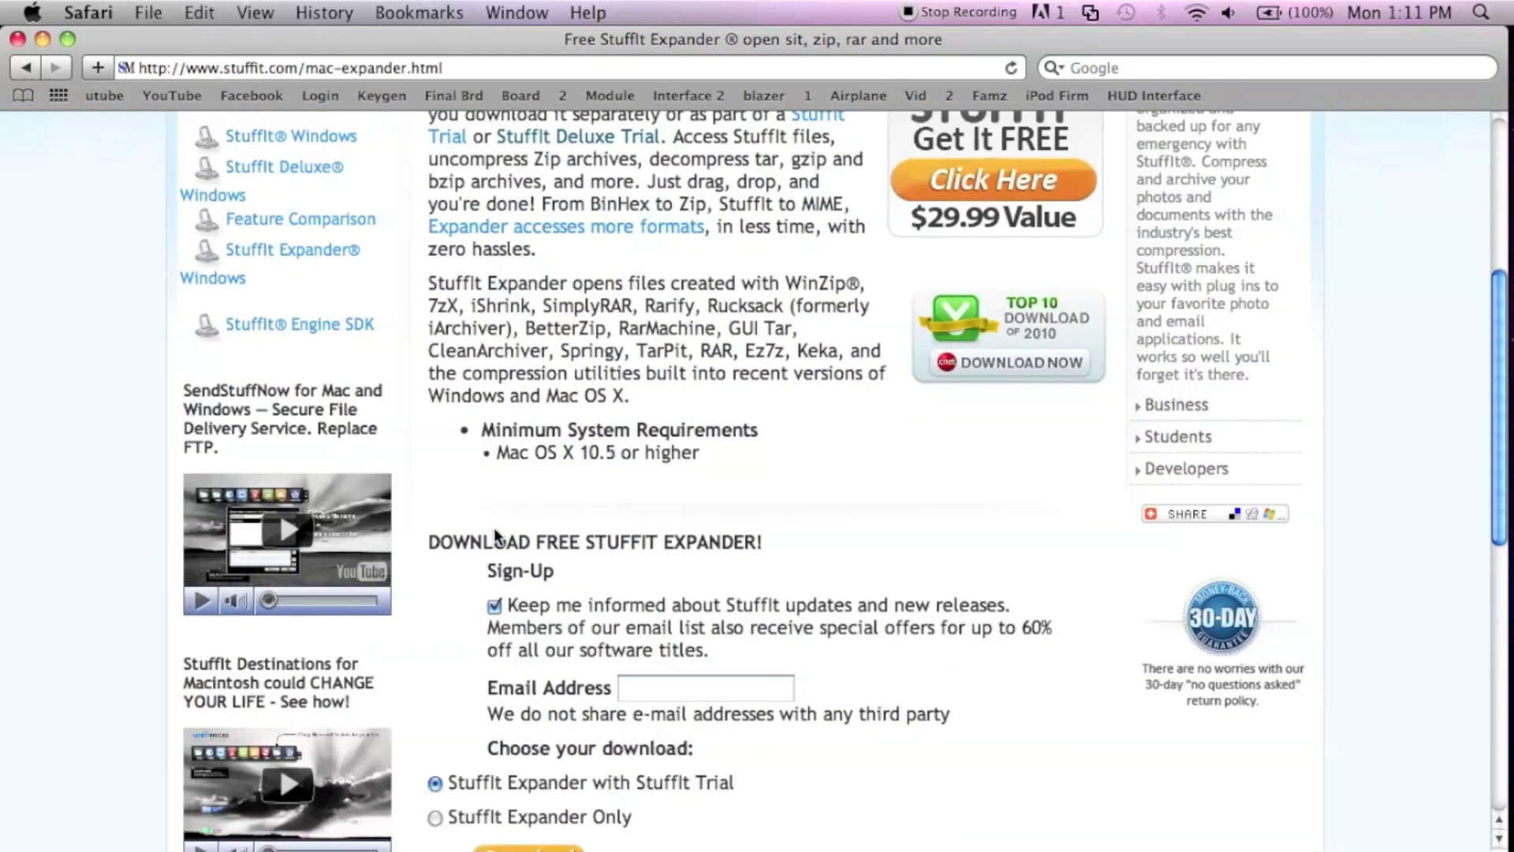
scroll(509, 524, "down", 3)
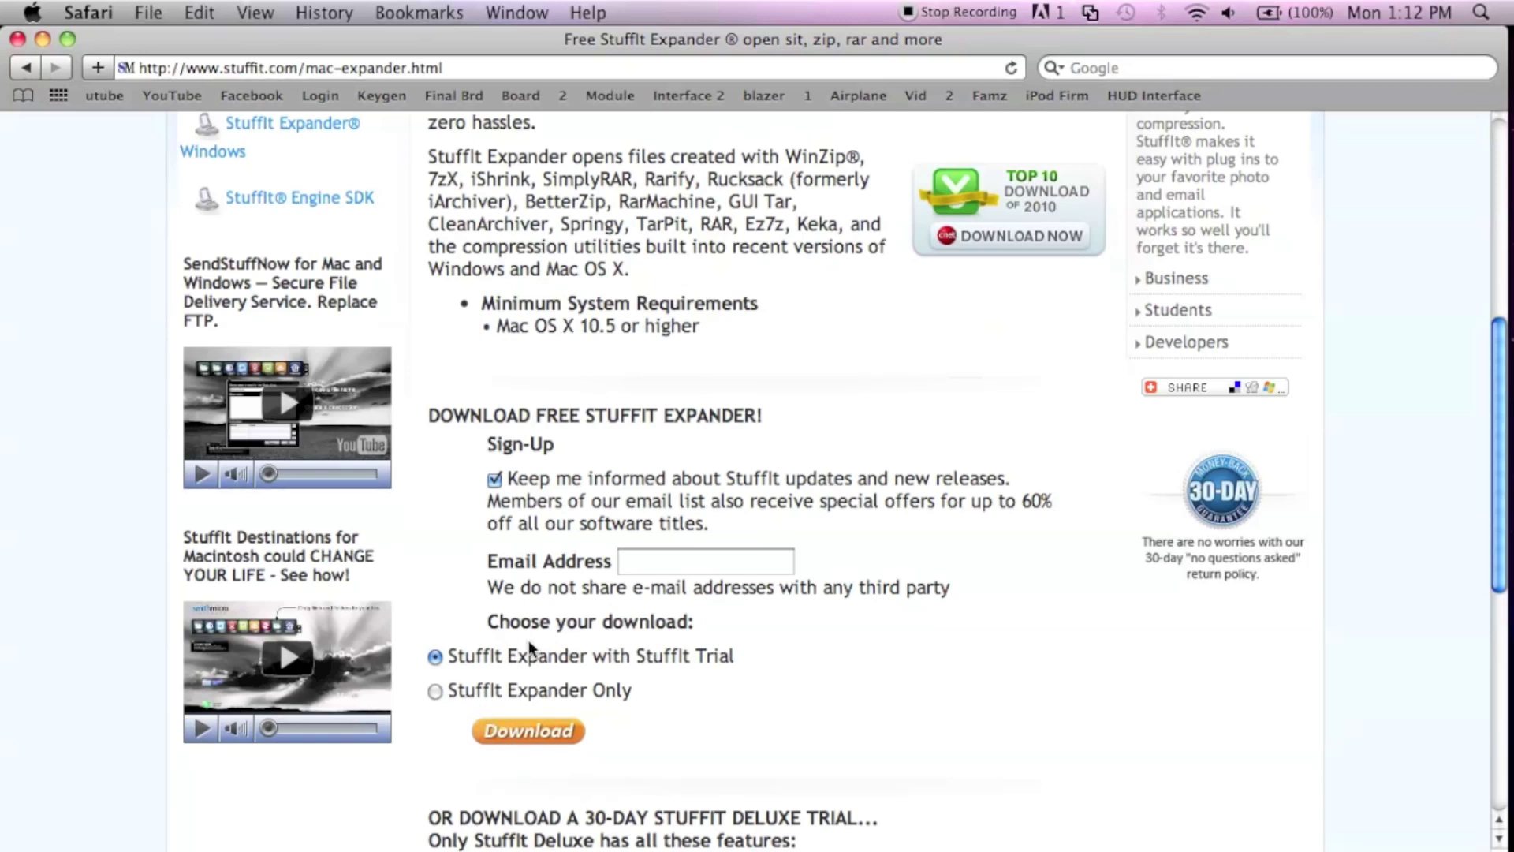
Step: Try the StuffIt Expander Only option, reselect StuffIt Expander with StuffIt Trial, and minimize the browser window
left_click(433, 692)
left_click(437, 658)
left_click(43, 39)
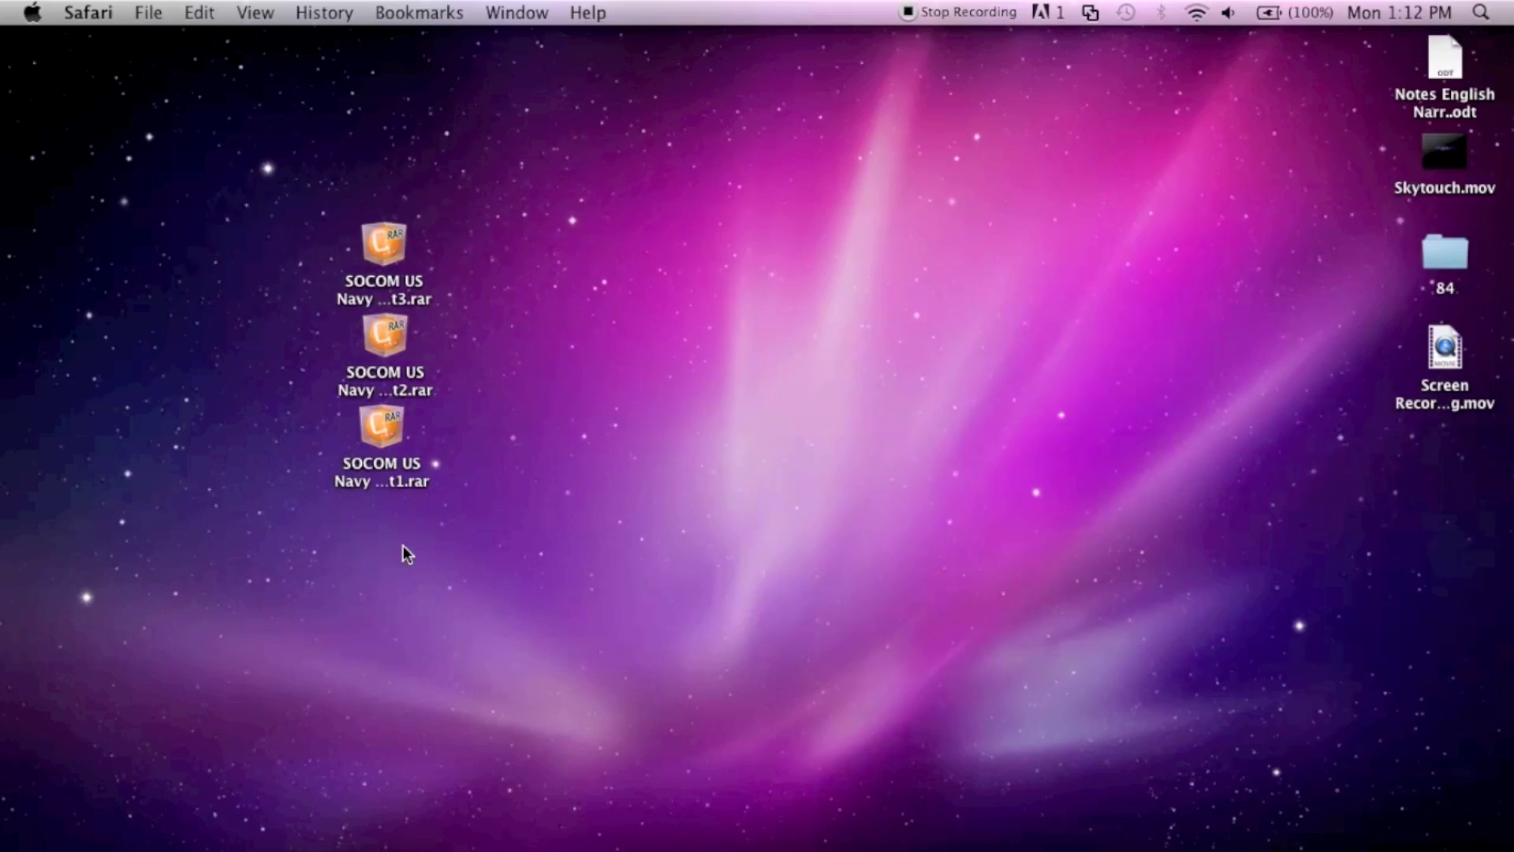
Step: Extract the SOCOM US Navy SEALs part 1 RAR to the desktop and check the ISO file inside its temporary folder
double_click(379, 426)
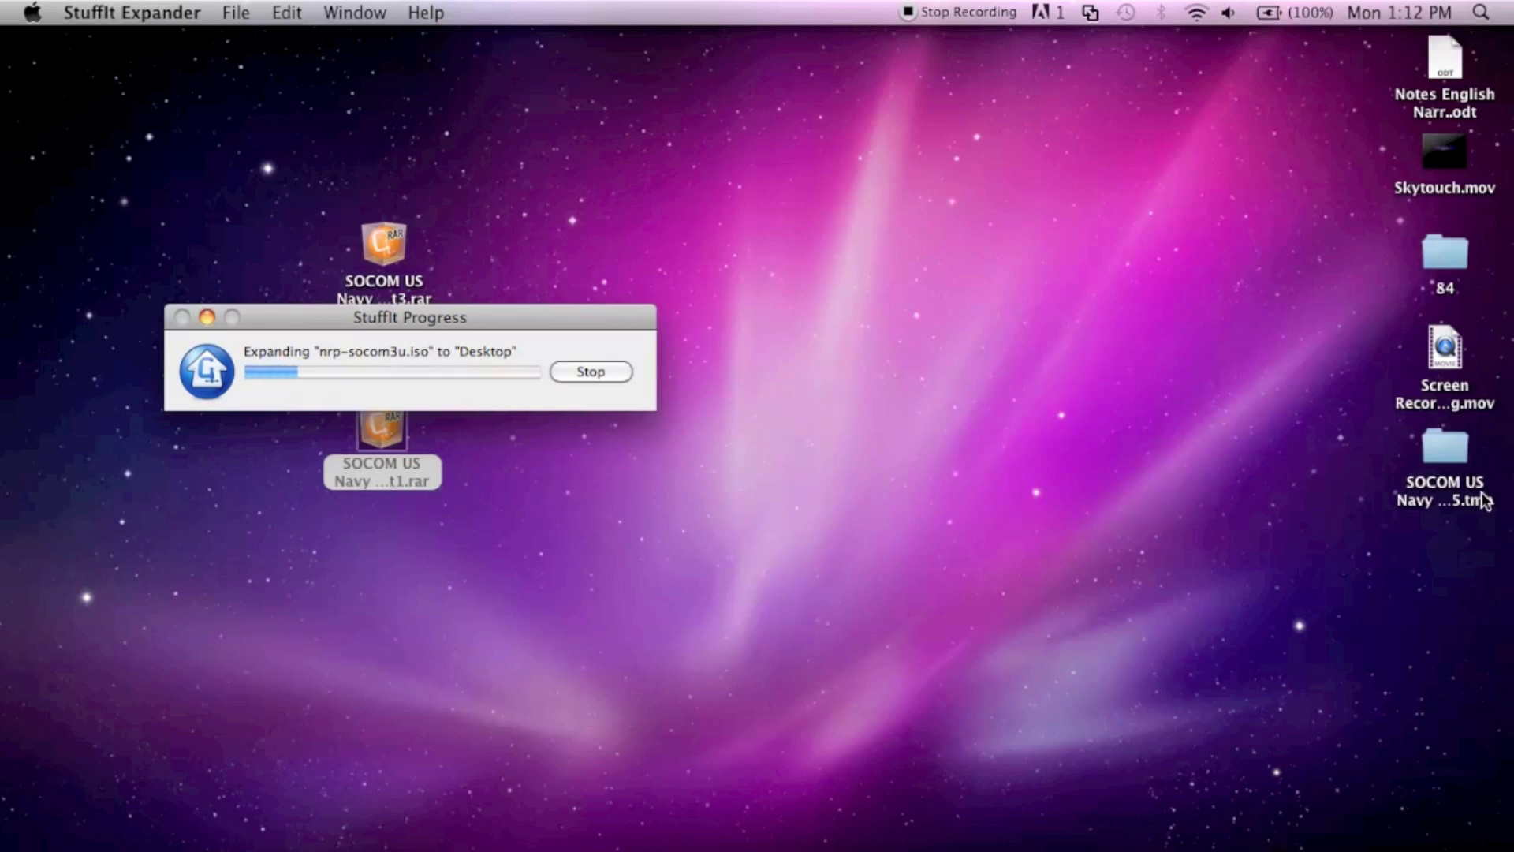
left_click(1441, 448)
double_click(1442, 448)
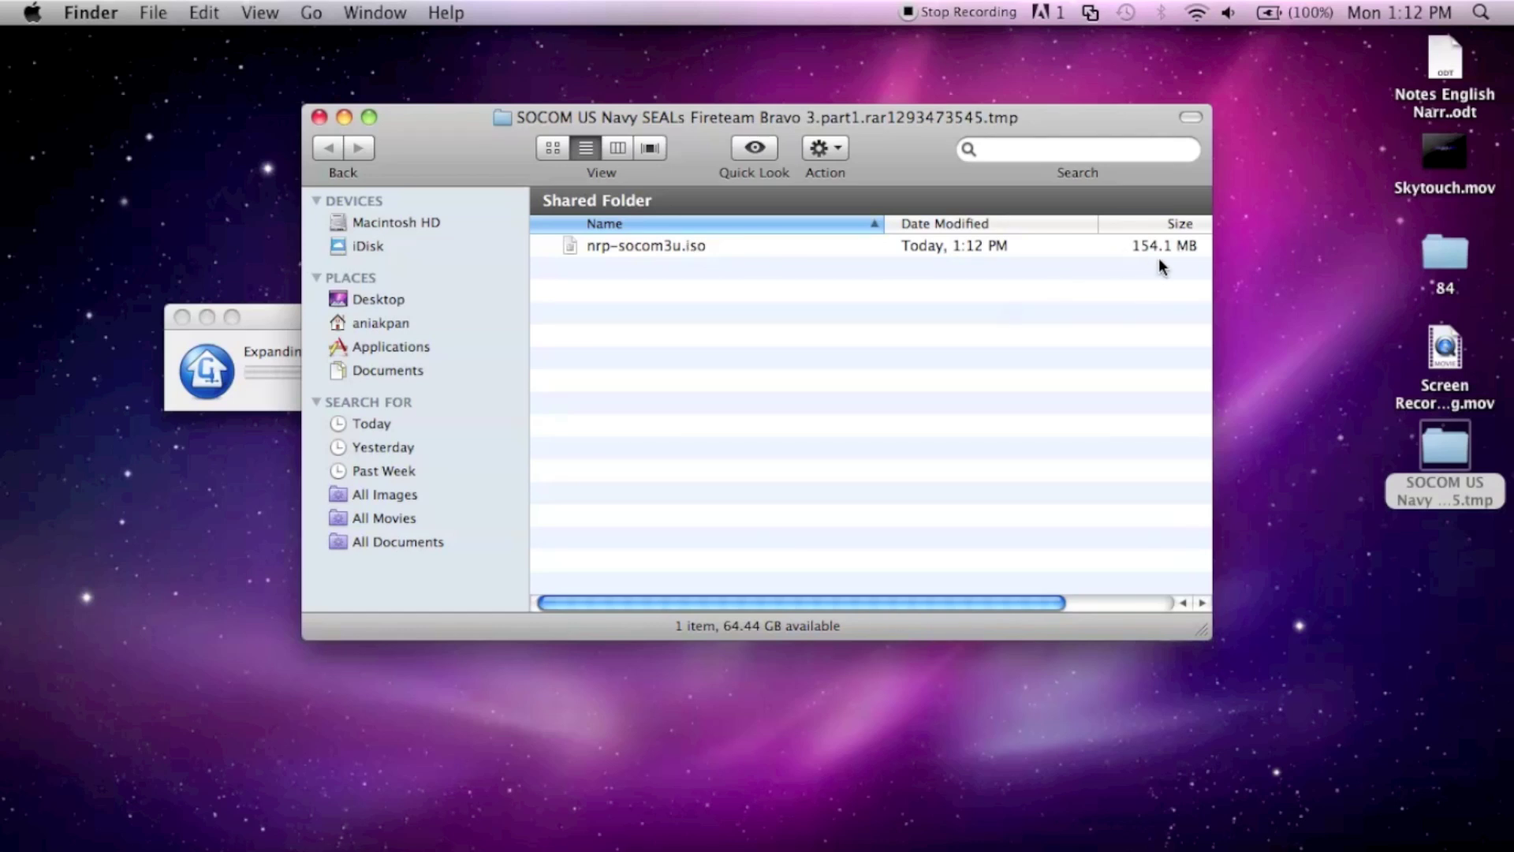
left_click(319, 118)
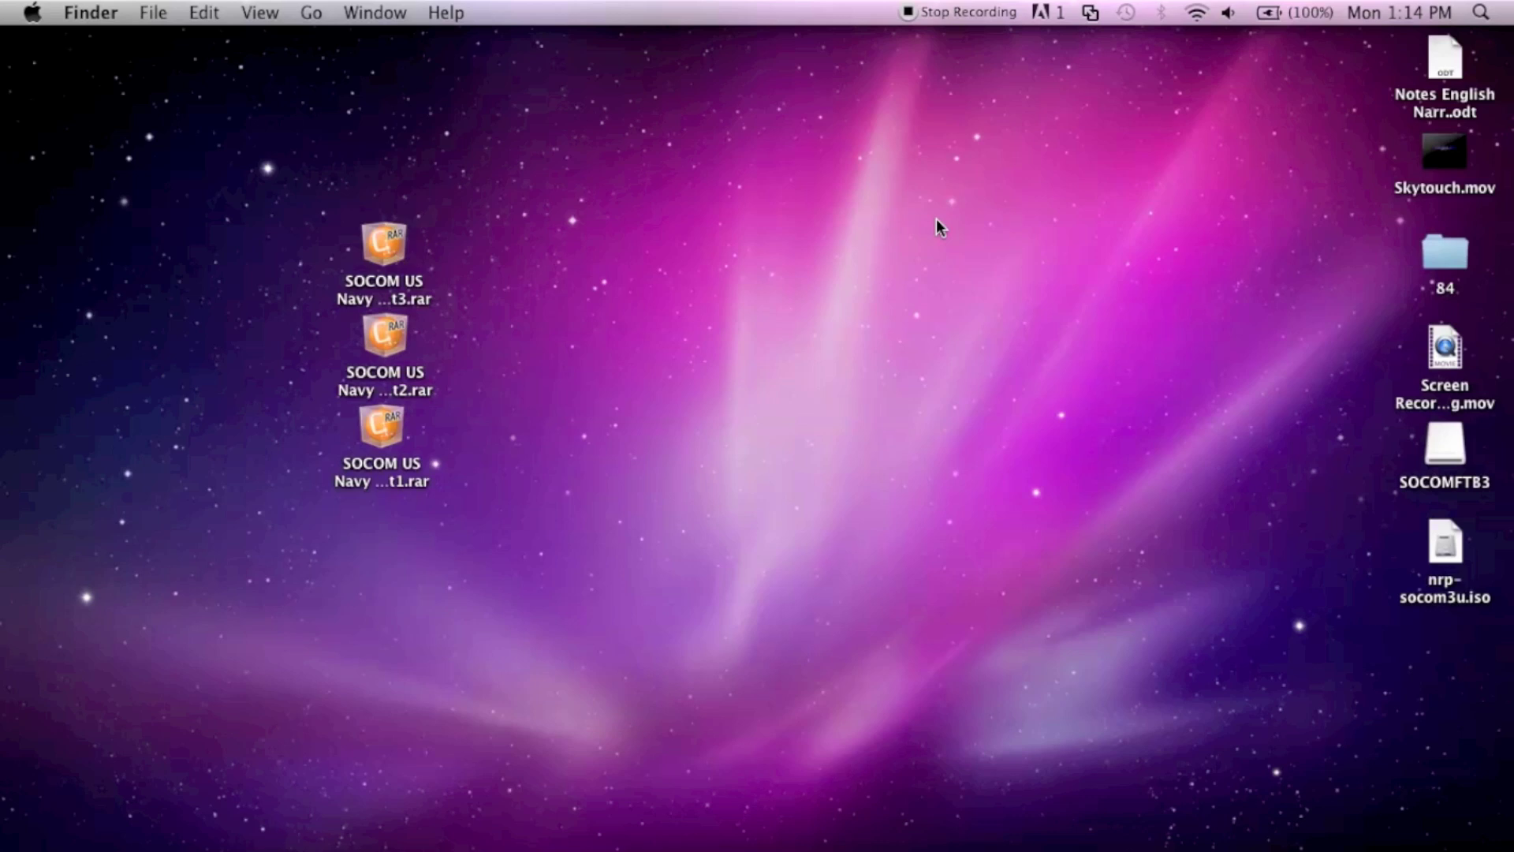
Step: Move nrp-socom3u.iso out of the desktop icon column to a spot diagonally below the SOCOMFTB3 volume
left_click(1426, 571)
left_click(1407, 575)
left_click_drag(1457, 546, 1303, 560)
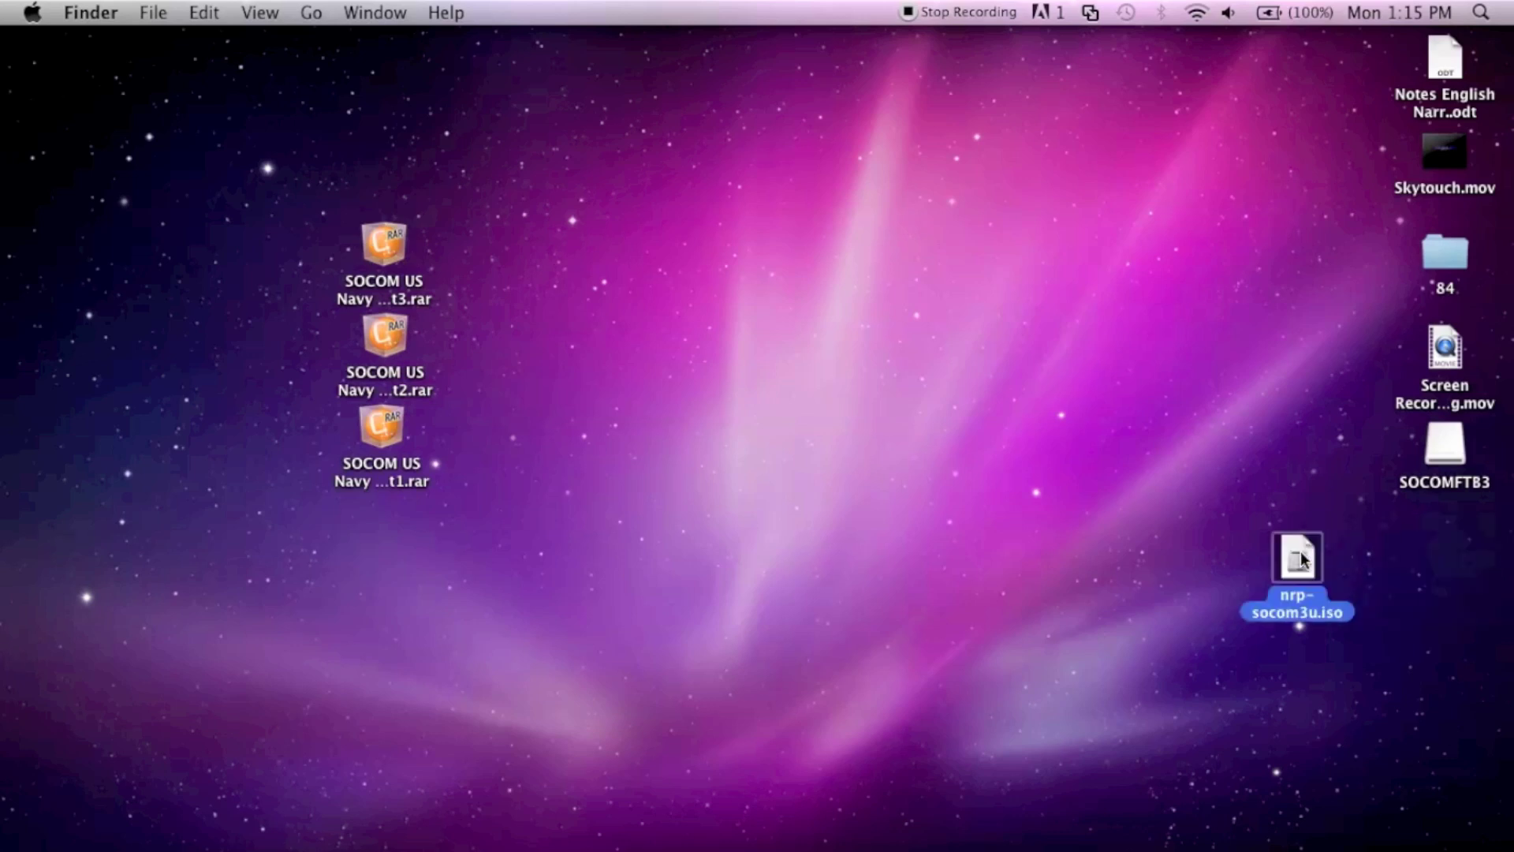
Step: Examine the SOCOMFTB3 volume's PSP_GAME and USRDIR folders, closing all three windows when done
double_click(1441, 462)
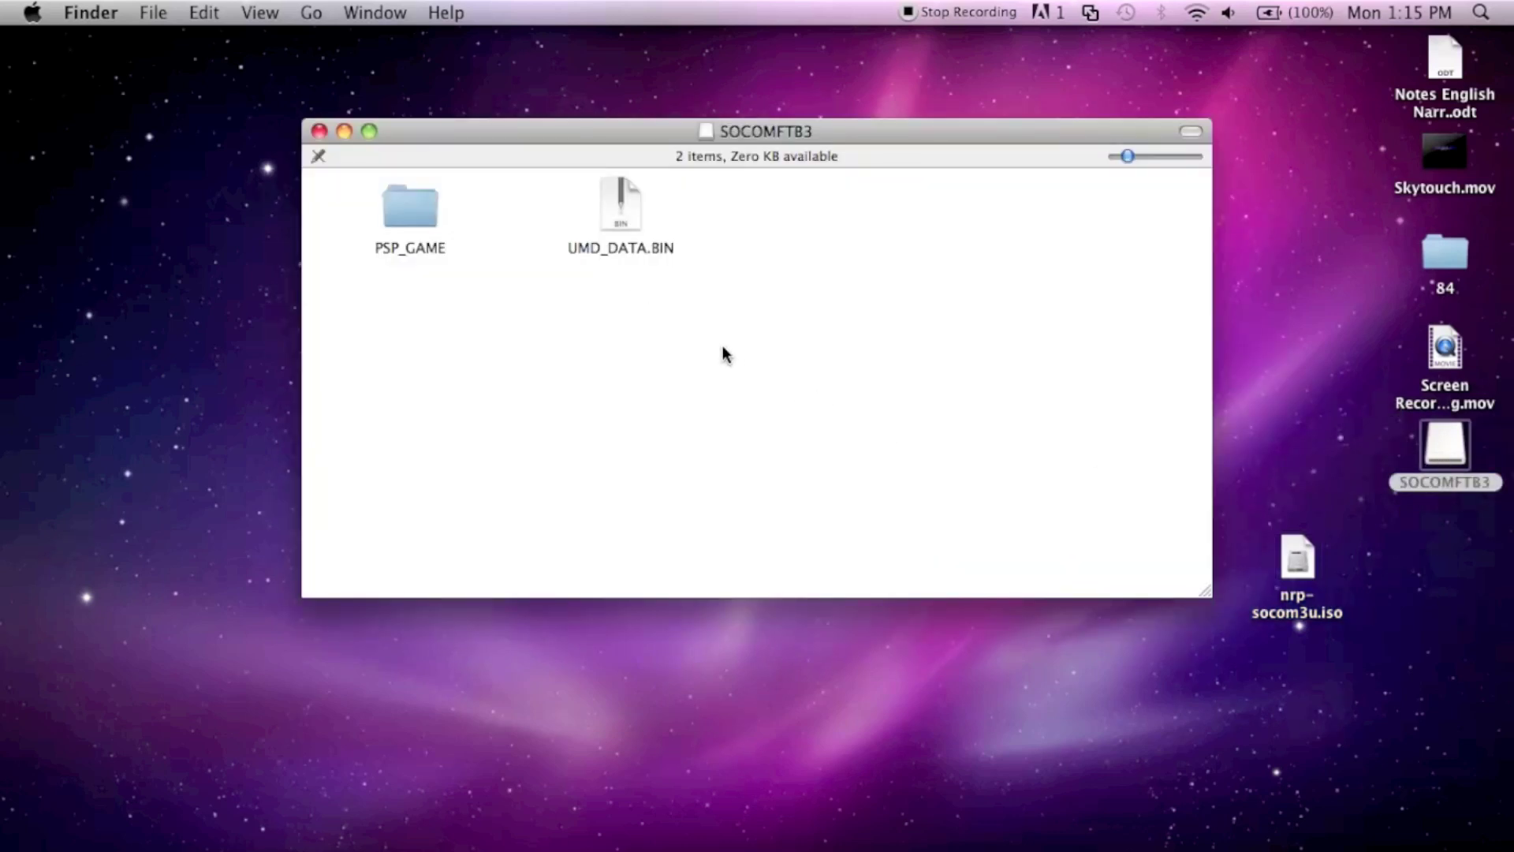
double_click(399, 215)
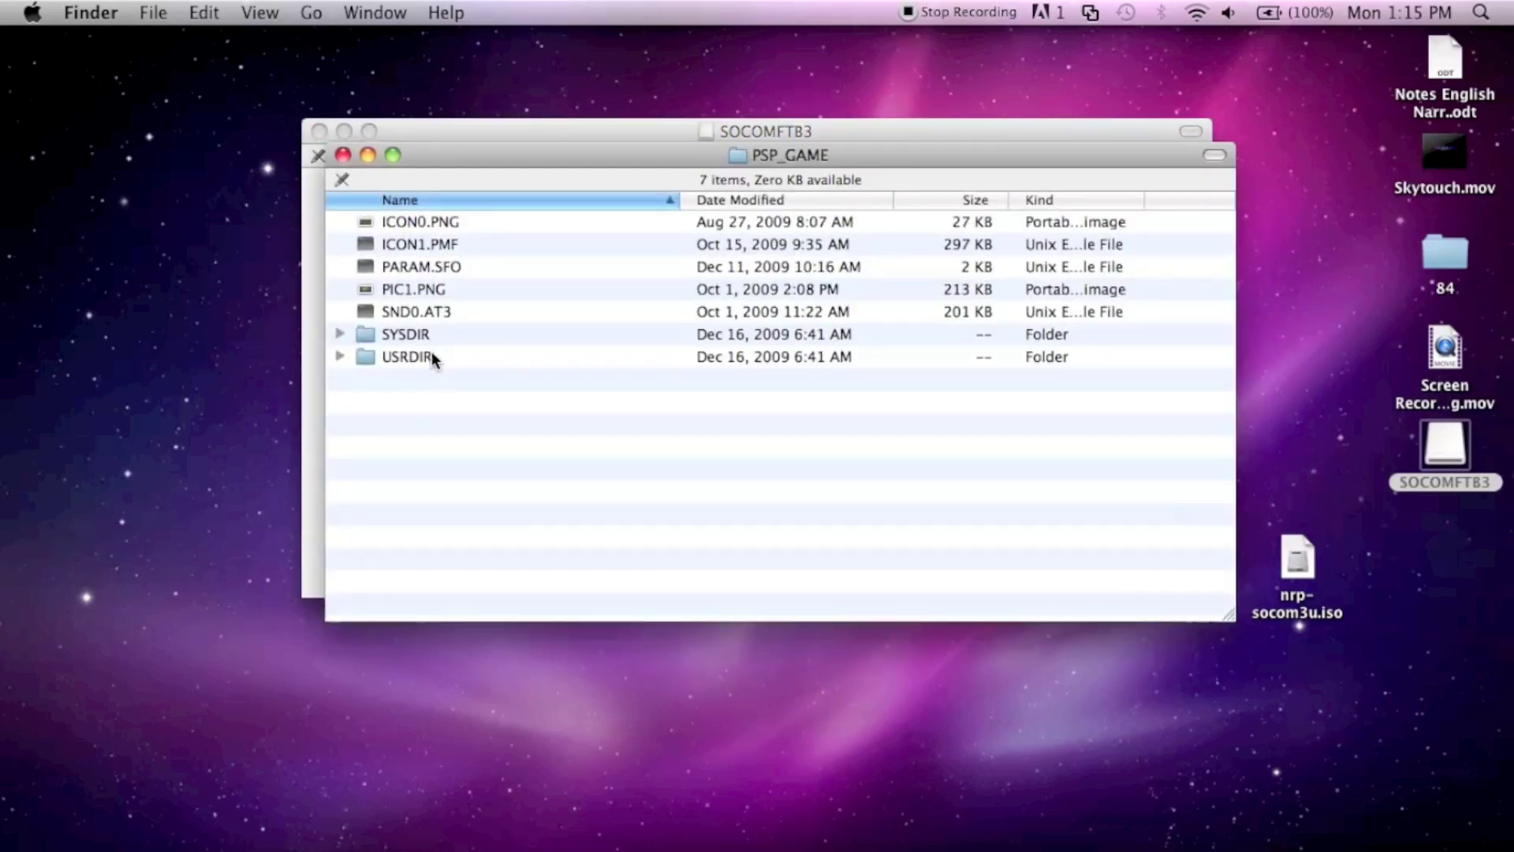
double_click(407, 356)
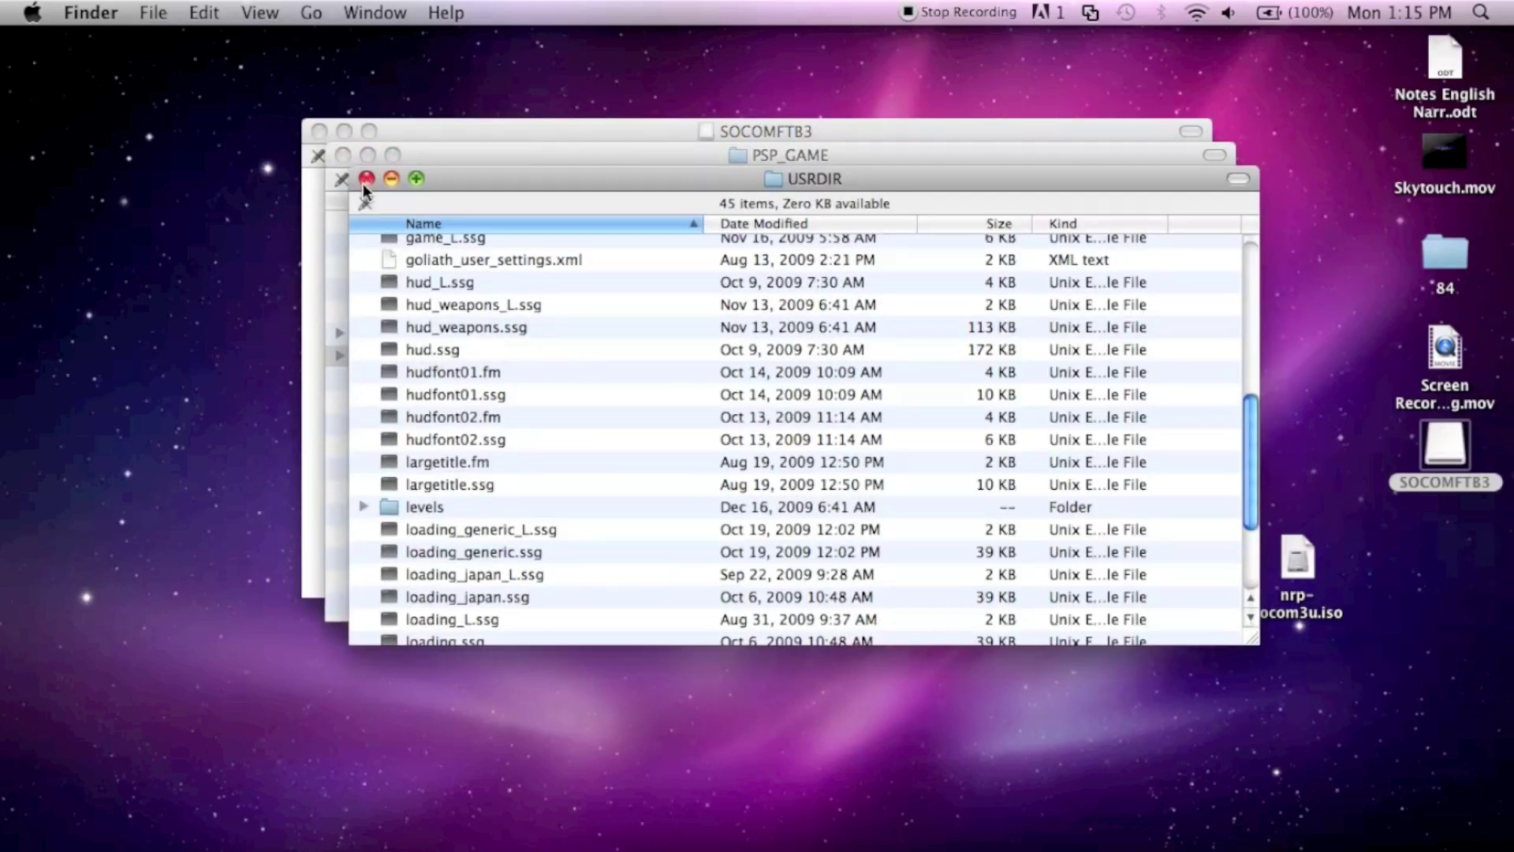
left_click(366, 180)
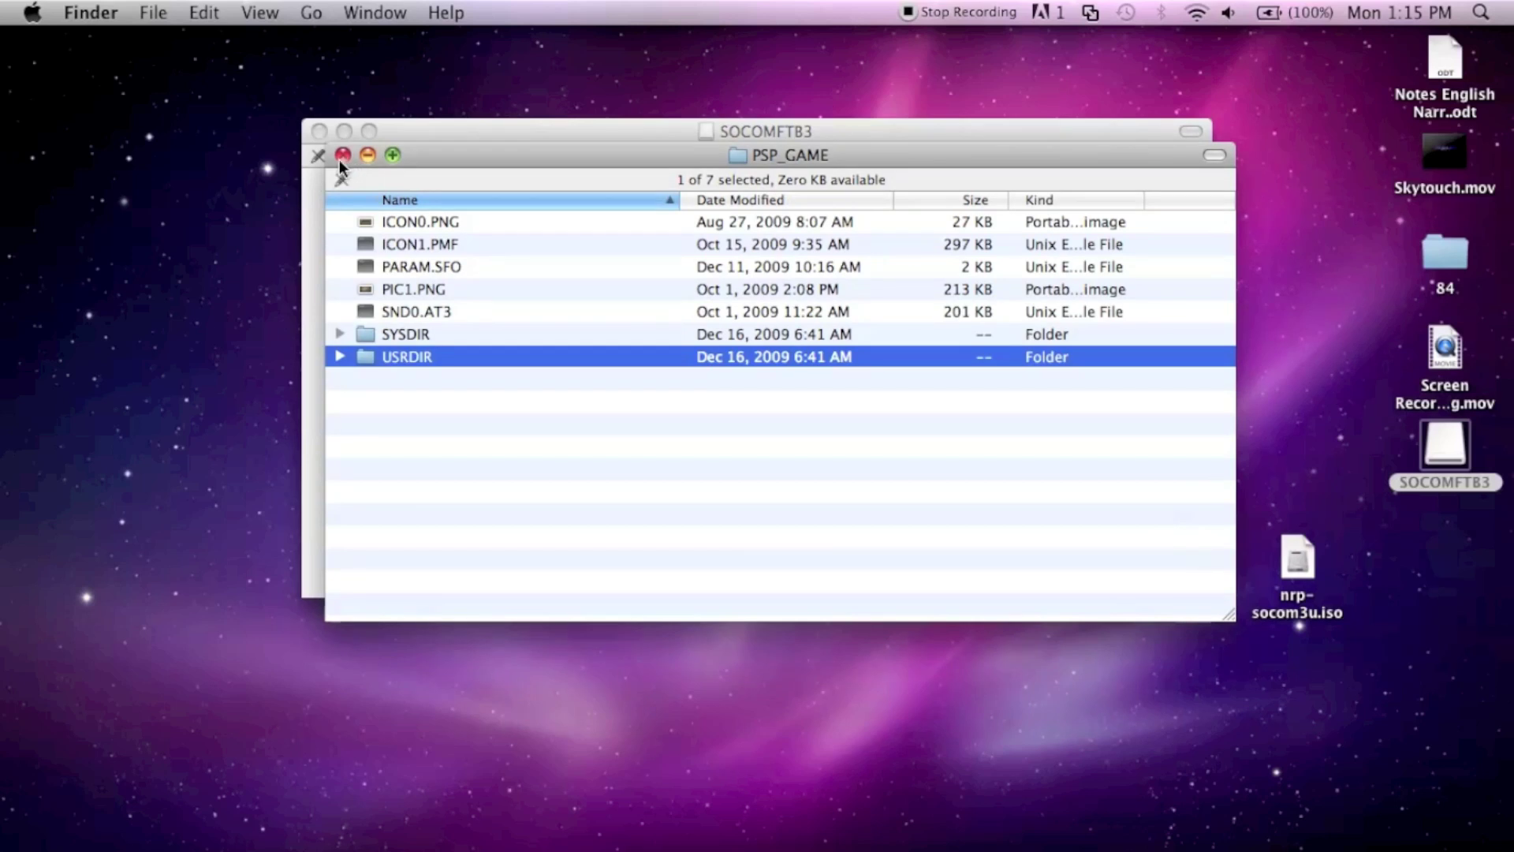
left_click(341, 157)
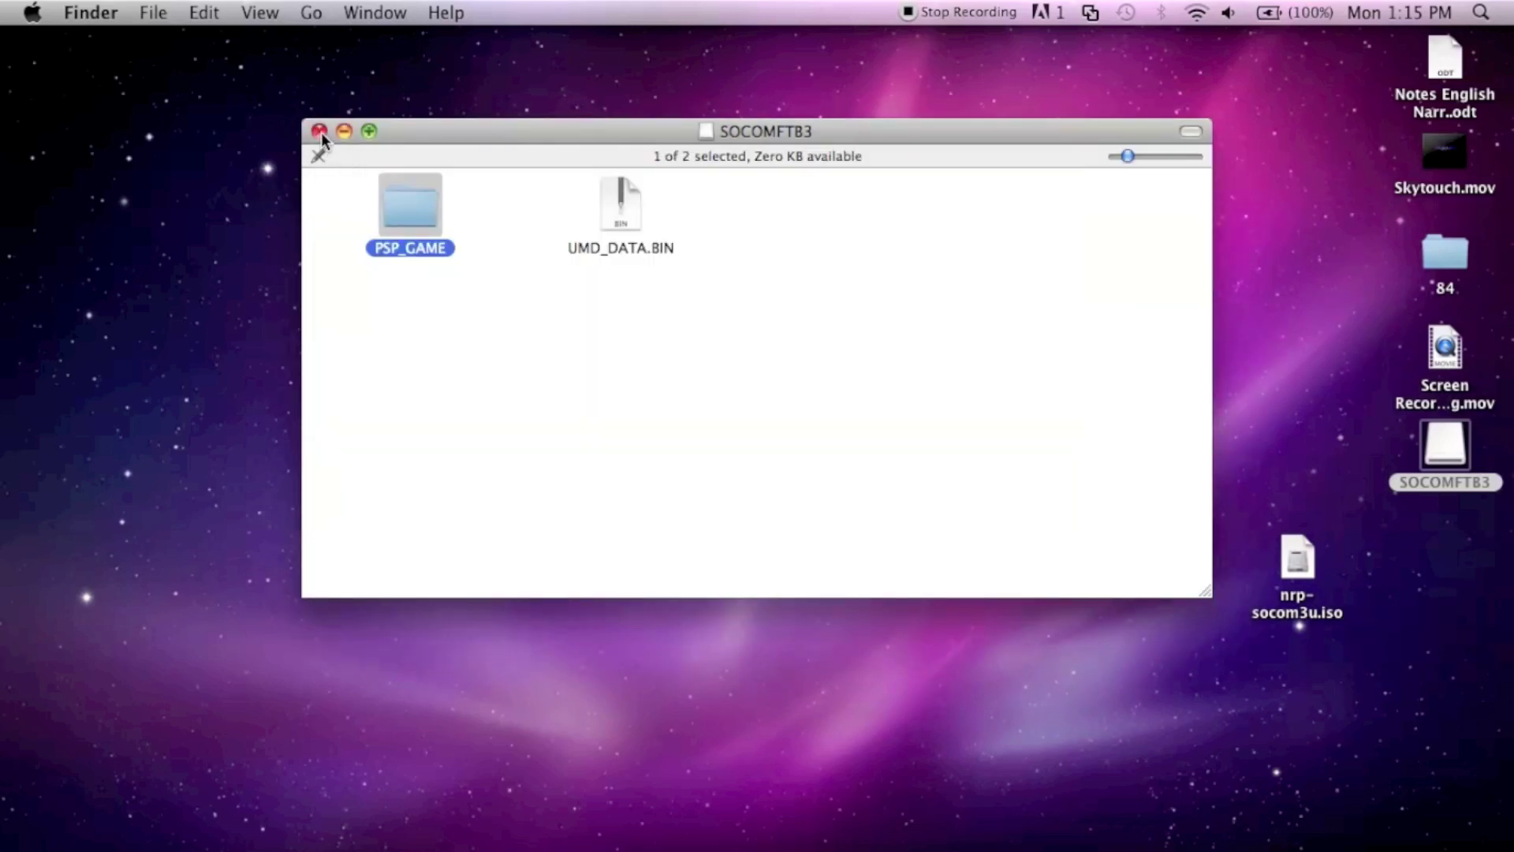
left_click(320, 133)
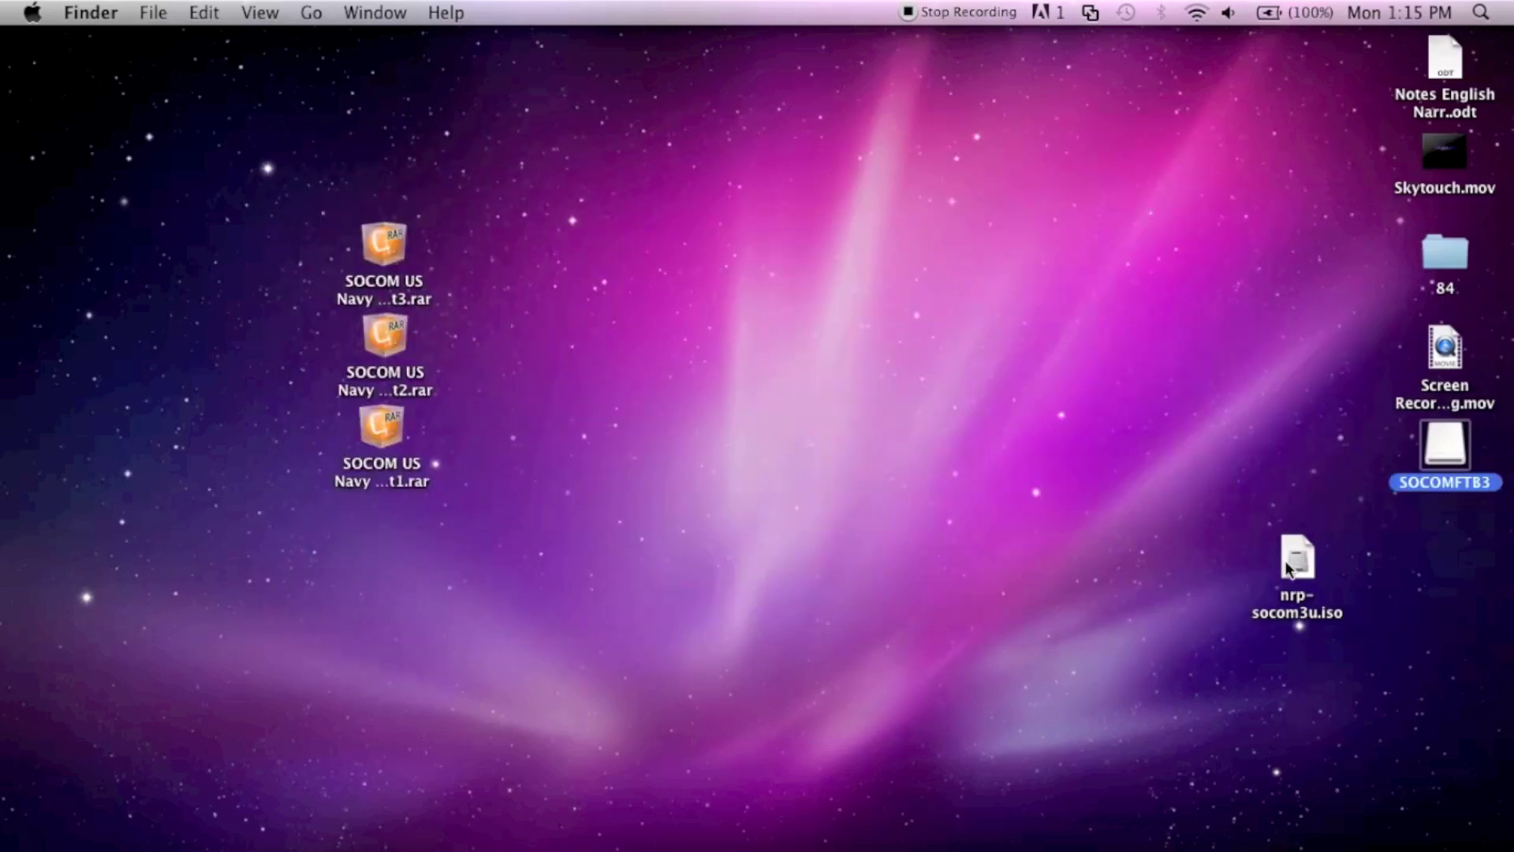
Step: Move nrp-socom3u.iso back into the desktop icon column directly below the SOCOMFTB3 volume and deselect it
left_click_drag(1286, 562, 1437, 550)
left_click(865, 379)
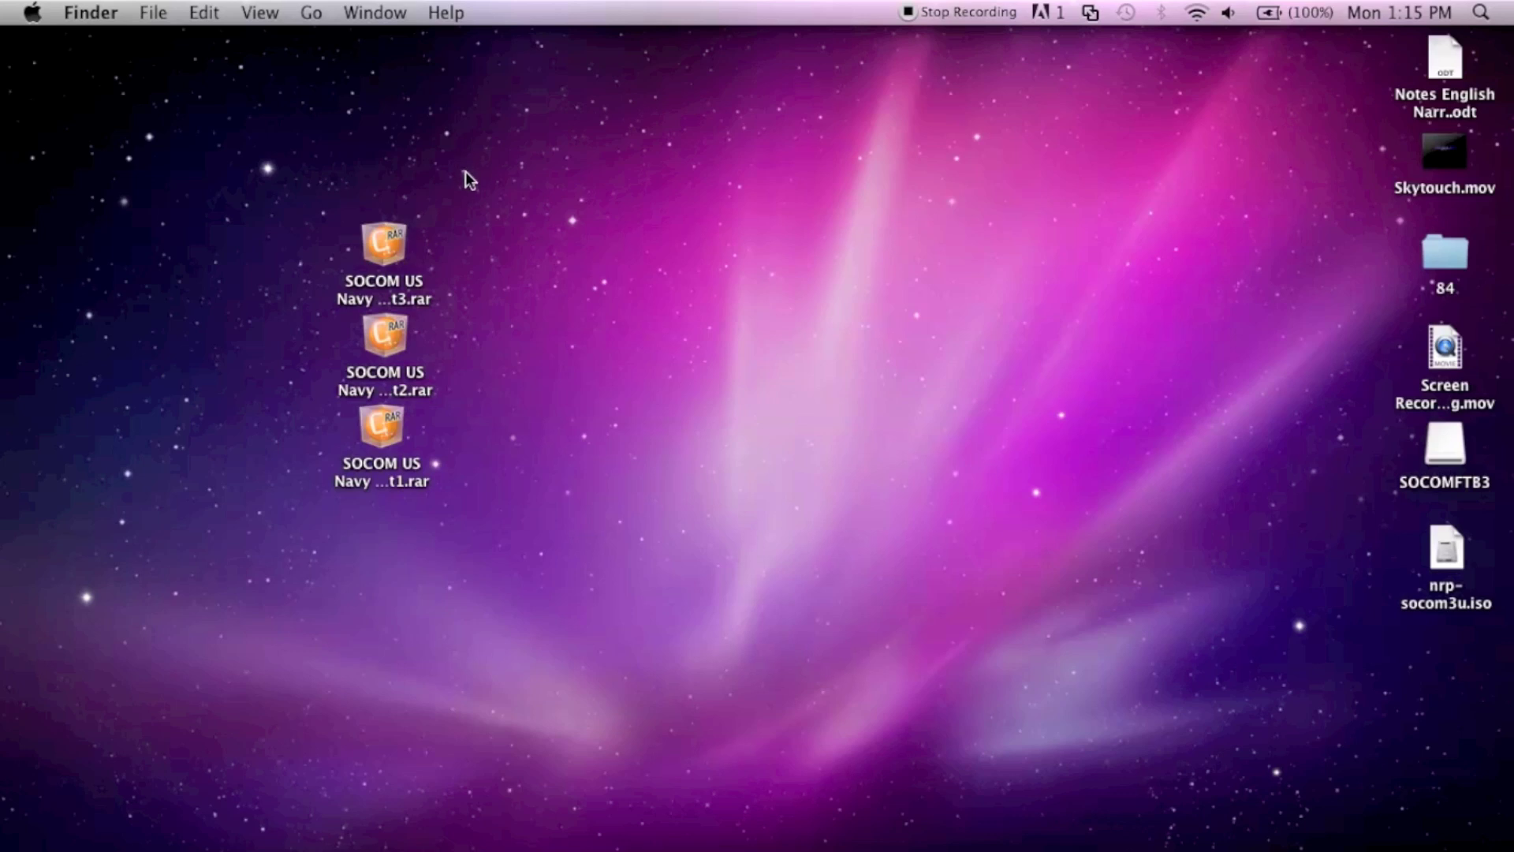
left_click_drag(465, 171, 472, 278)
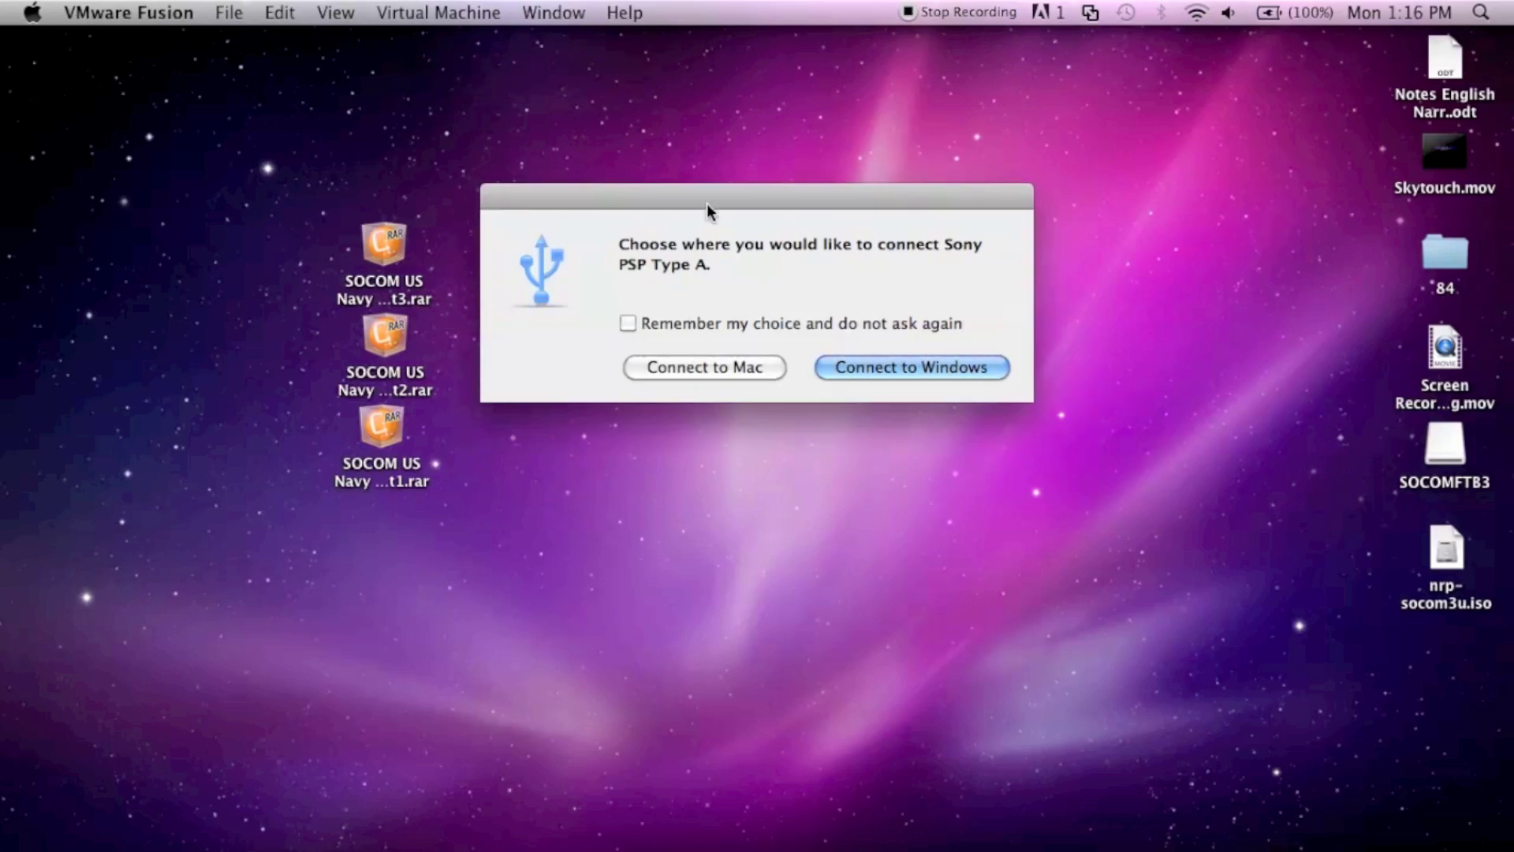
Step: Connect the Sony PSP Type A to the Mac and quit iPhoto
left_click(760, 376)
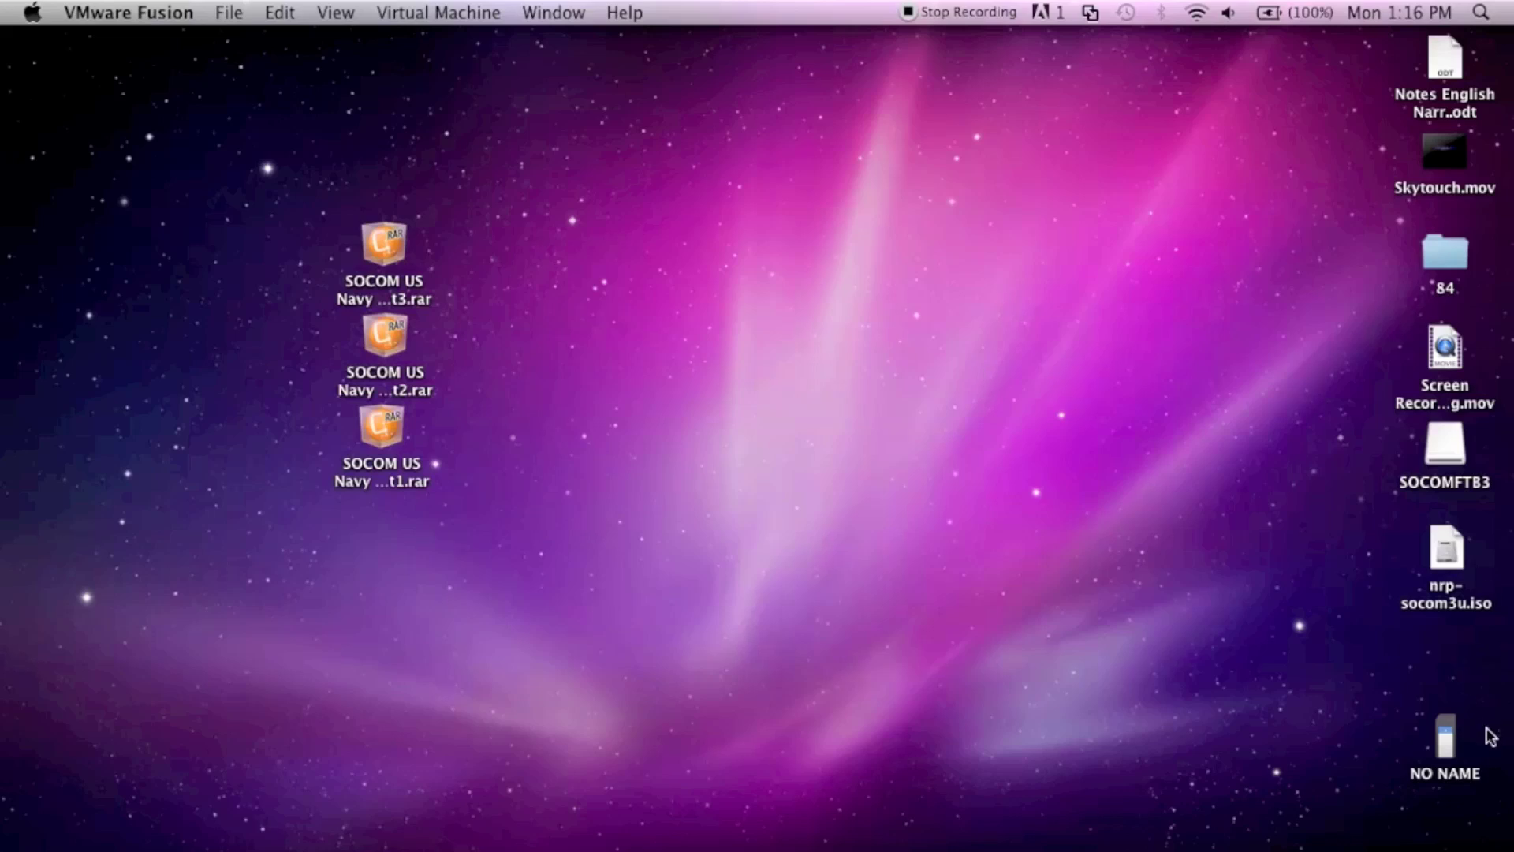
left_click(1442, 776)
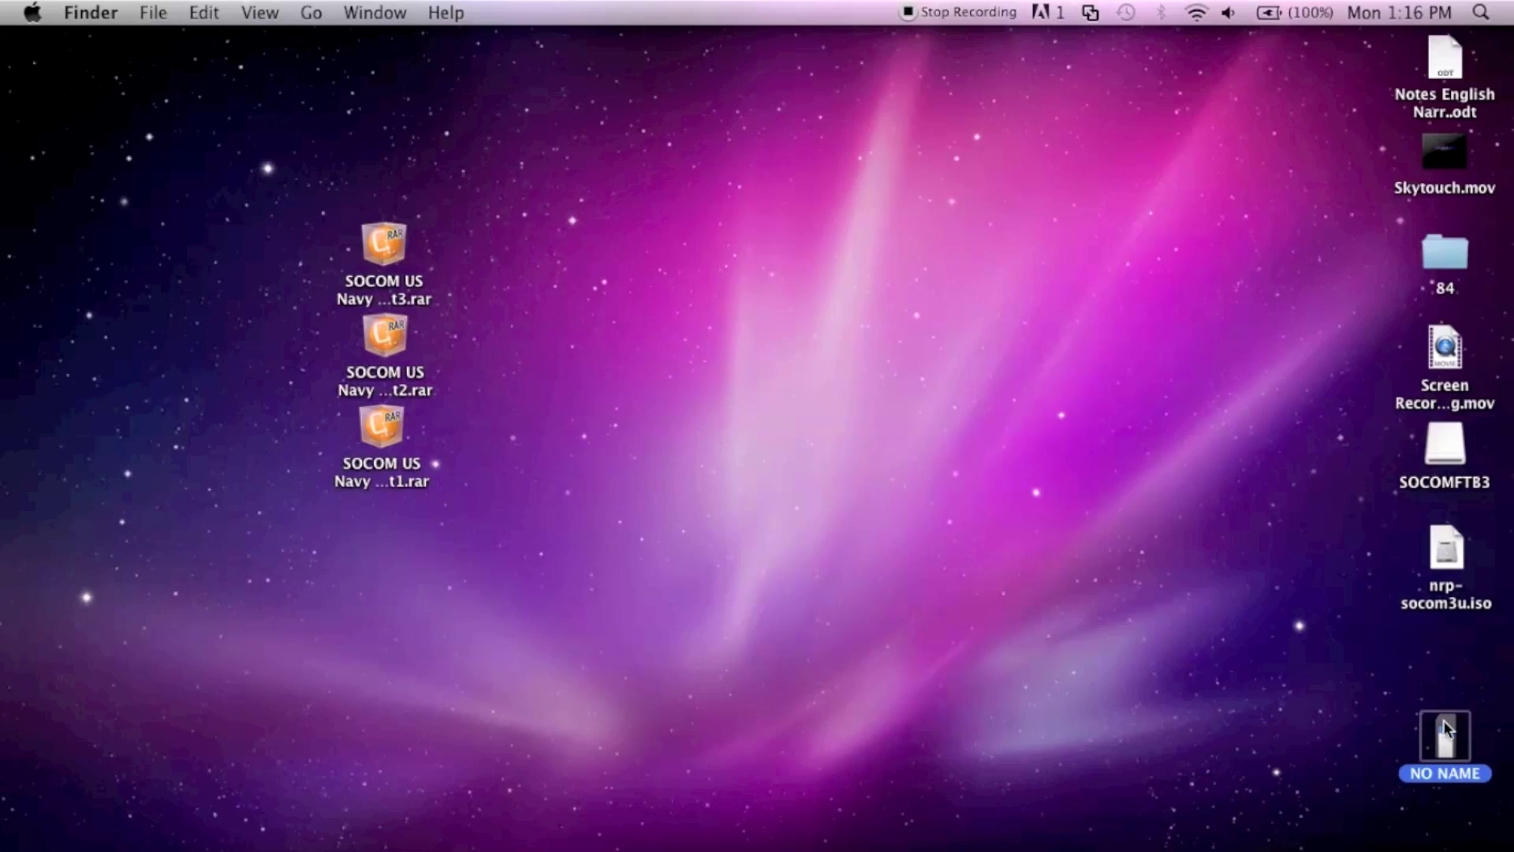
mouse_move(854, 841)
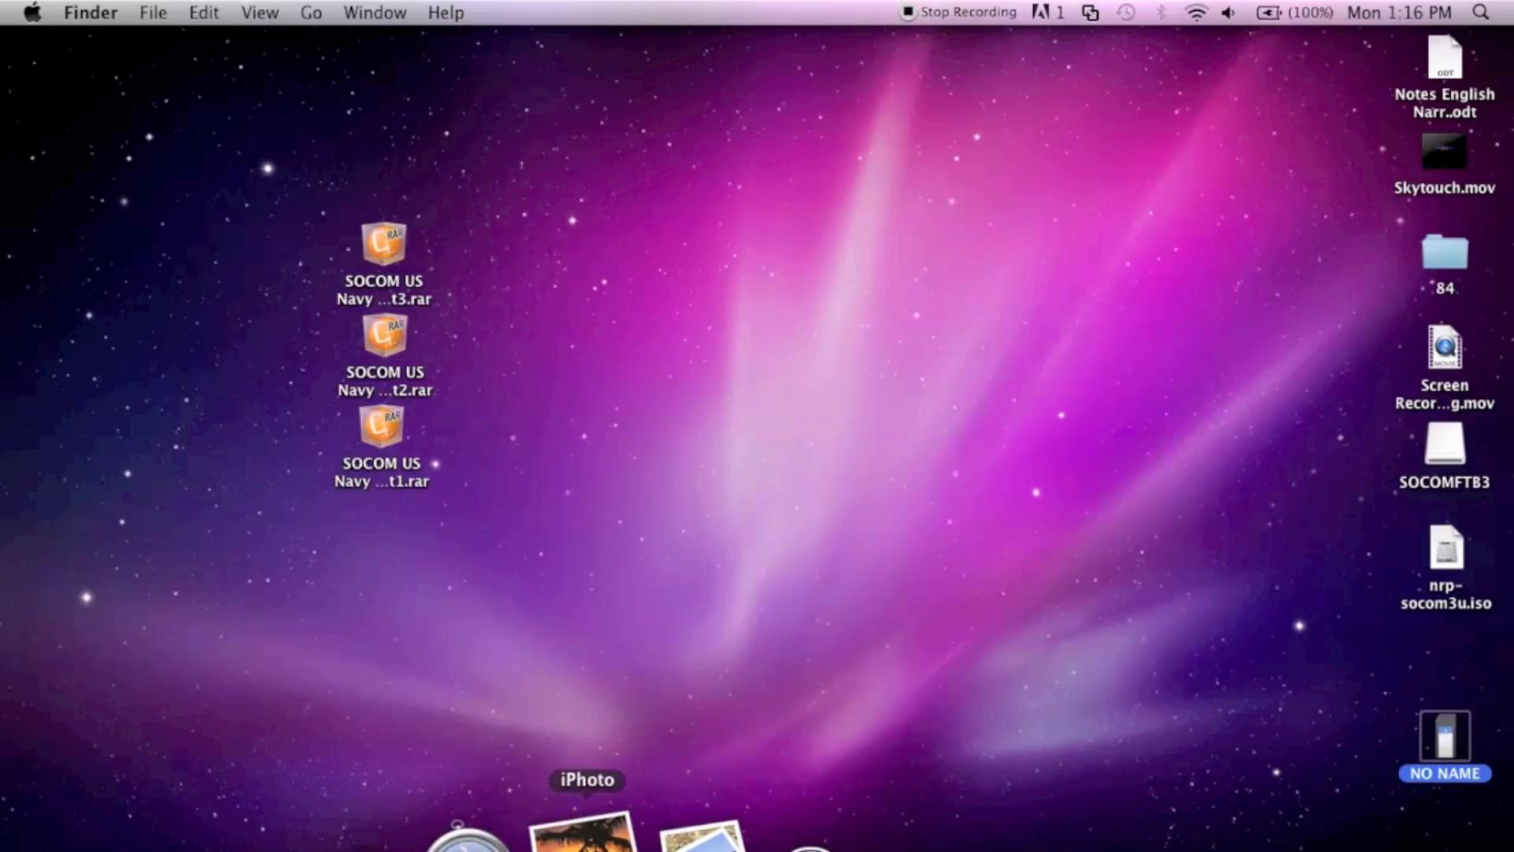
left_click(583, 832)
right_click(584, 832)
left_click(623, 765)
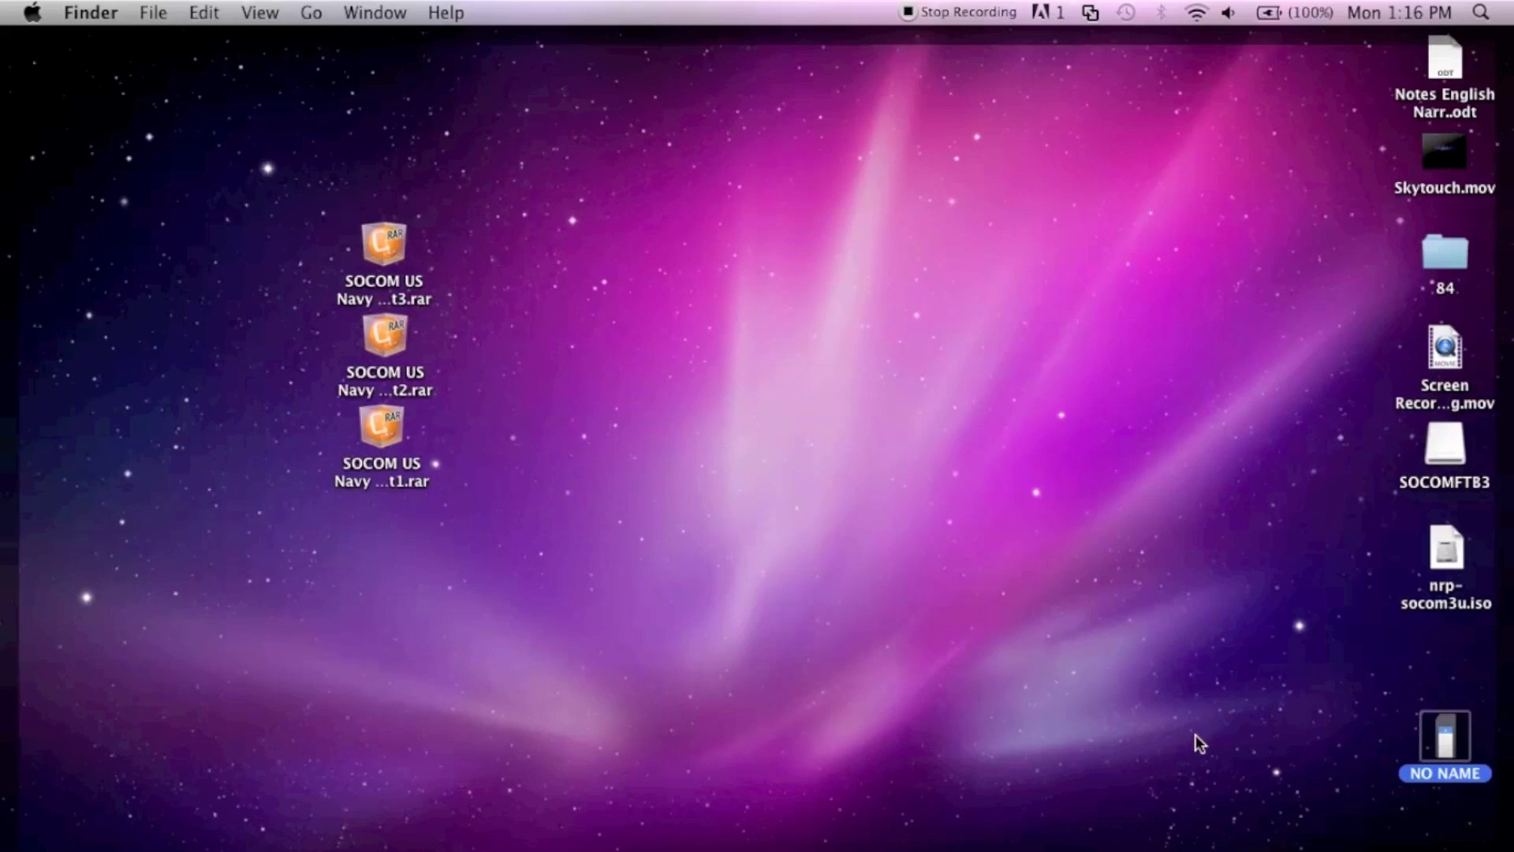
Step: Open the PSP's NO NAME volume and select its ISO folder
double_click(1448, 724)
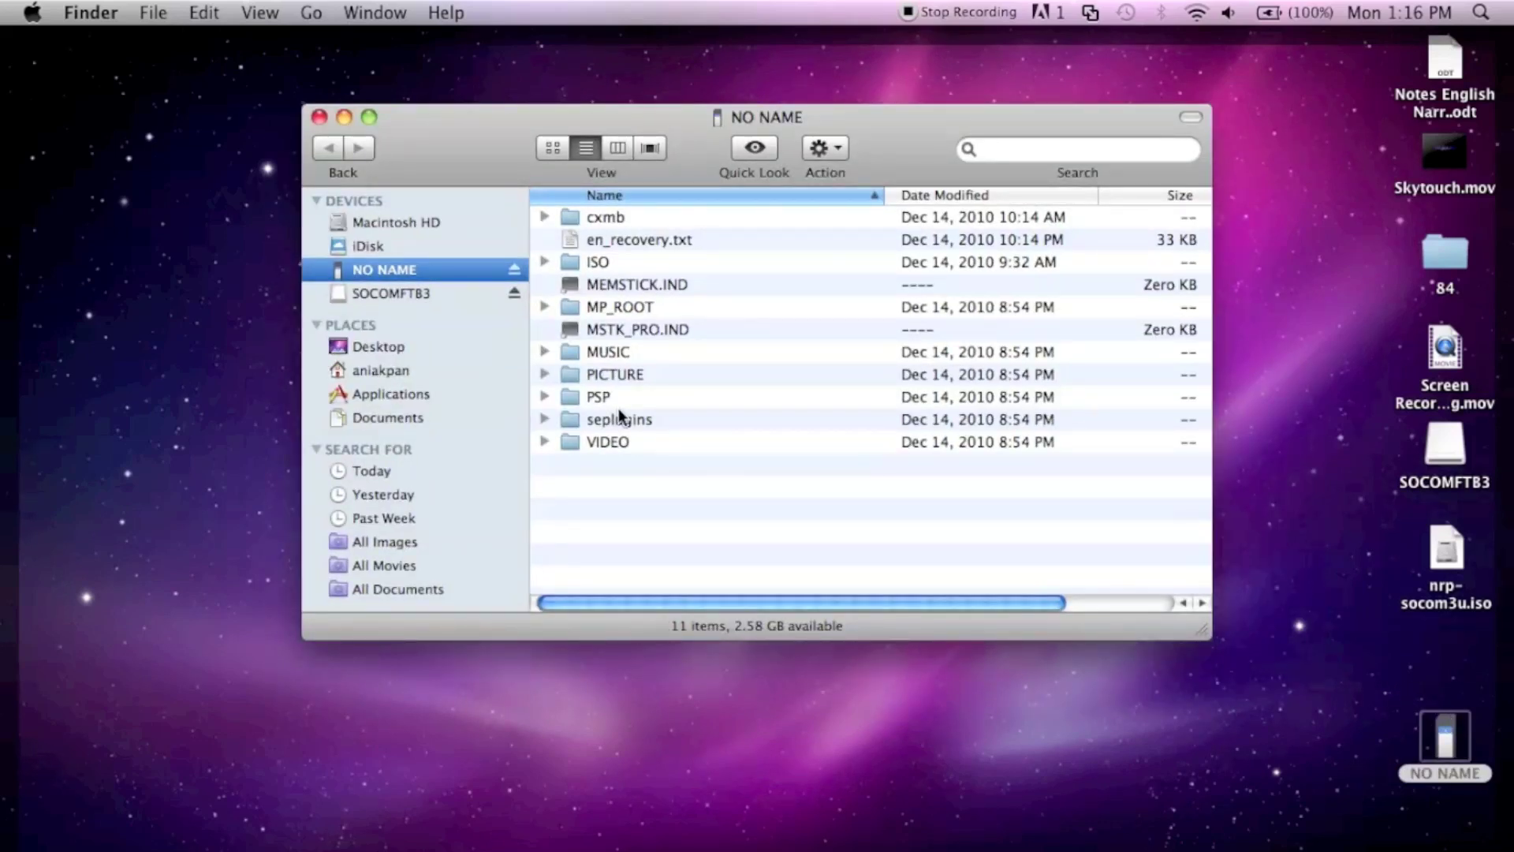
left_click(602, 263)
Step: Try creating a new folder named ISO at the root of the NO NAME volume, and delete it
left_click(675, 547)
right_click(675, 546)
left_click(687, 557)
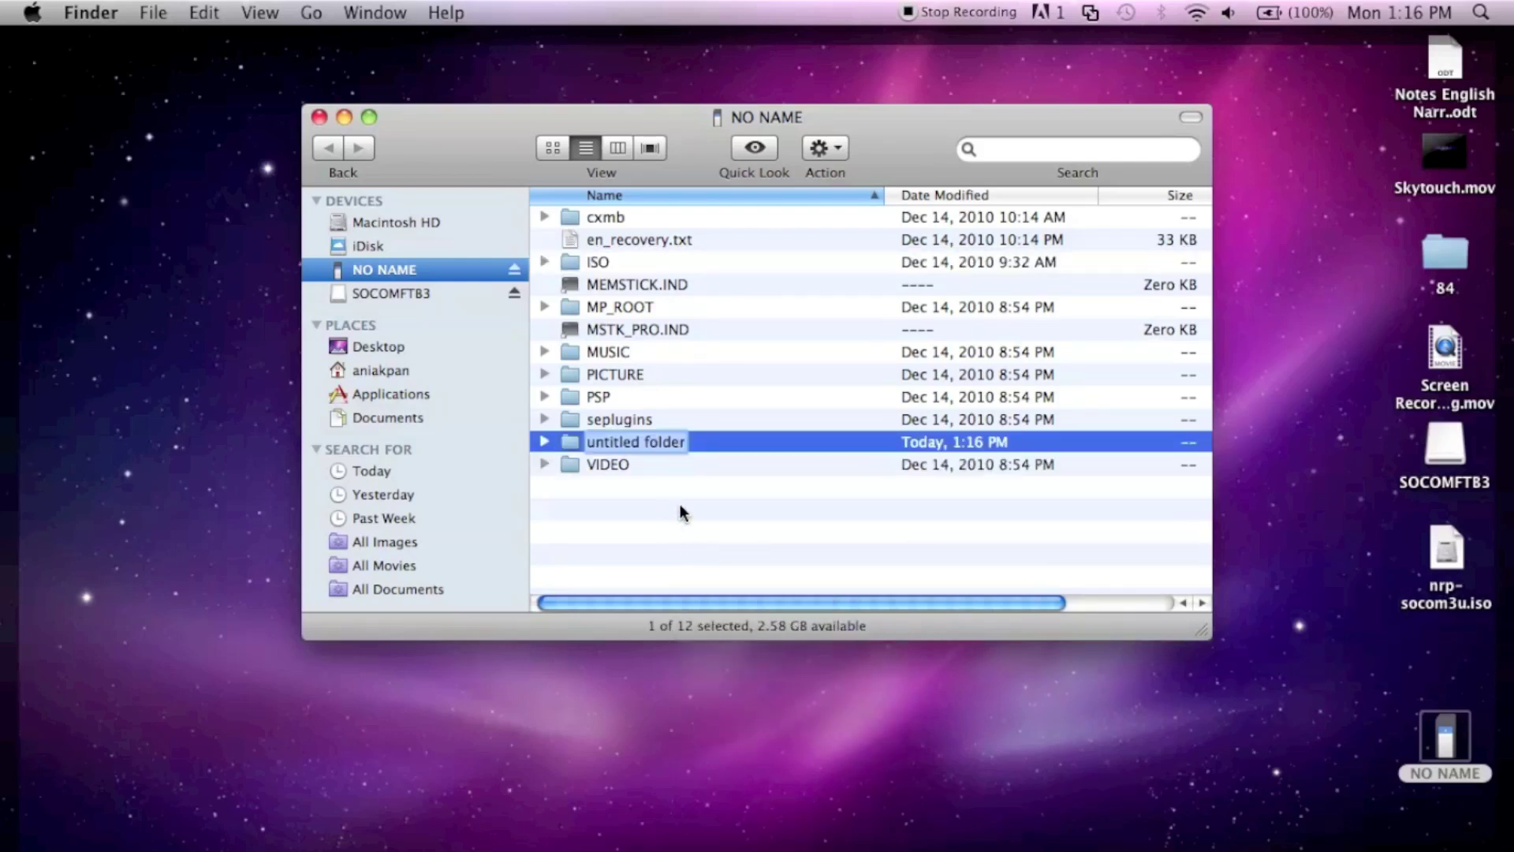
type("ISO")
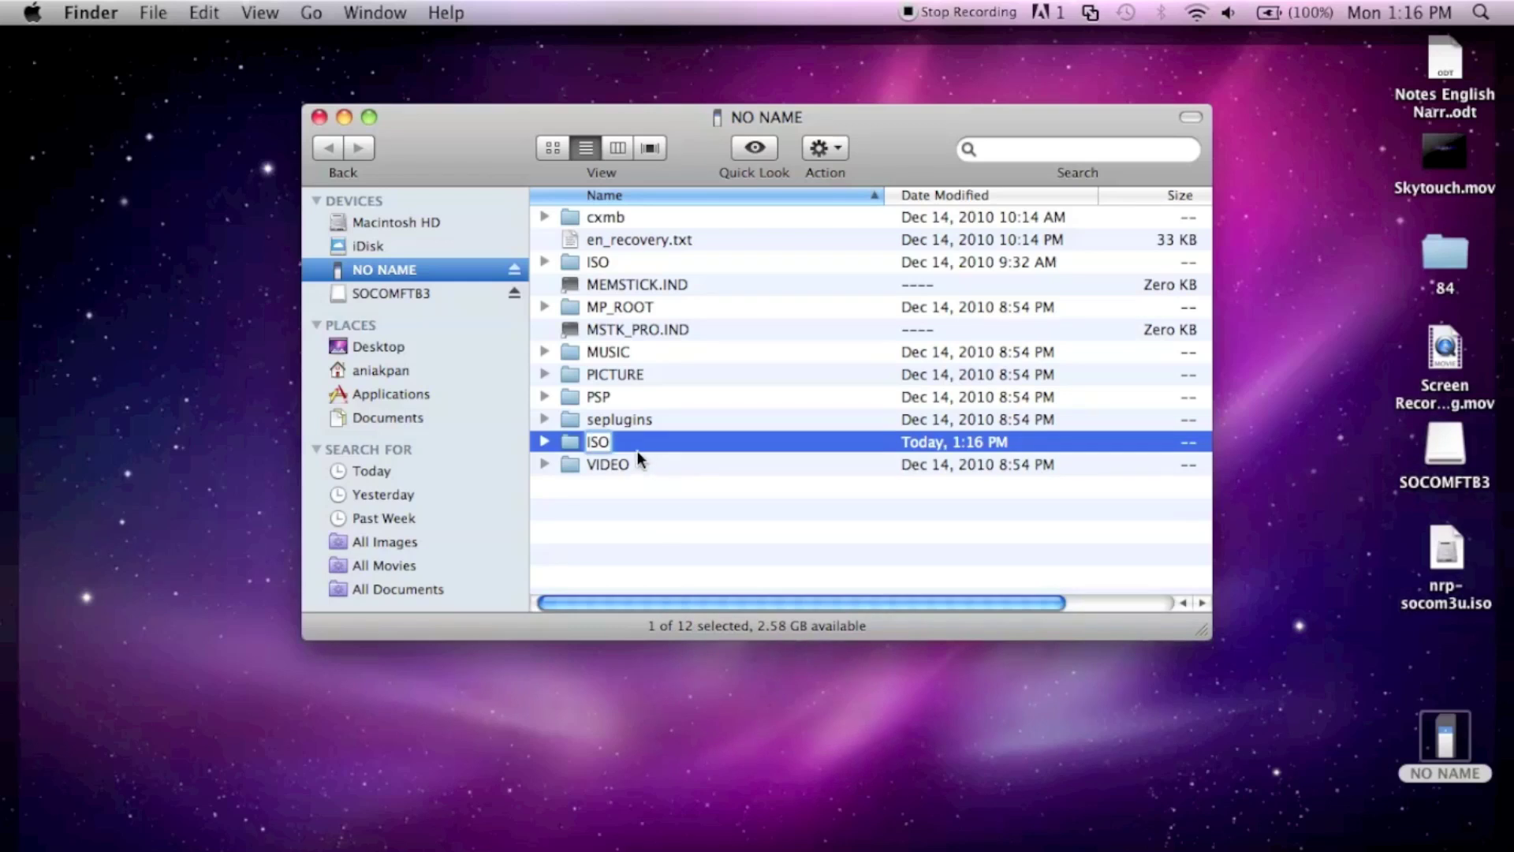
key("BackSpace")
key("BackSpace")
key("BackSpace")
left_click(626, 501)
left_click(614, 444)
key("super+BackSpace")
Step: Copy nrp-socom3u.iso from the desktop into the existing ISO folder on the NO NAME volume
double_click(599, 264)
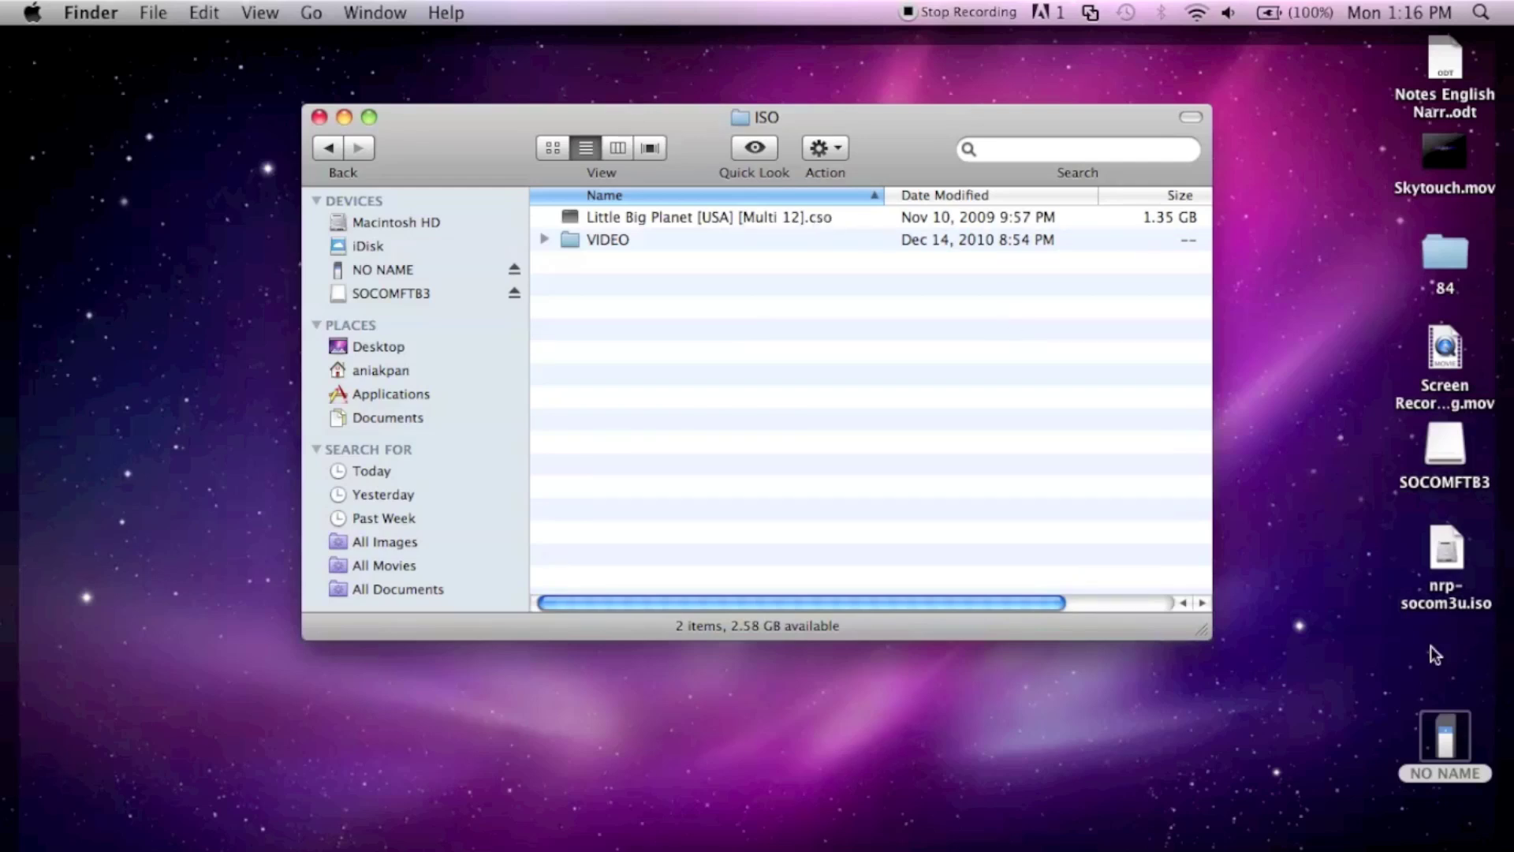
left_click_drag(1449, 558, 921, 447)
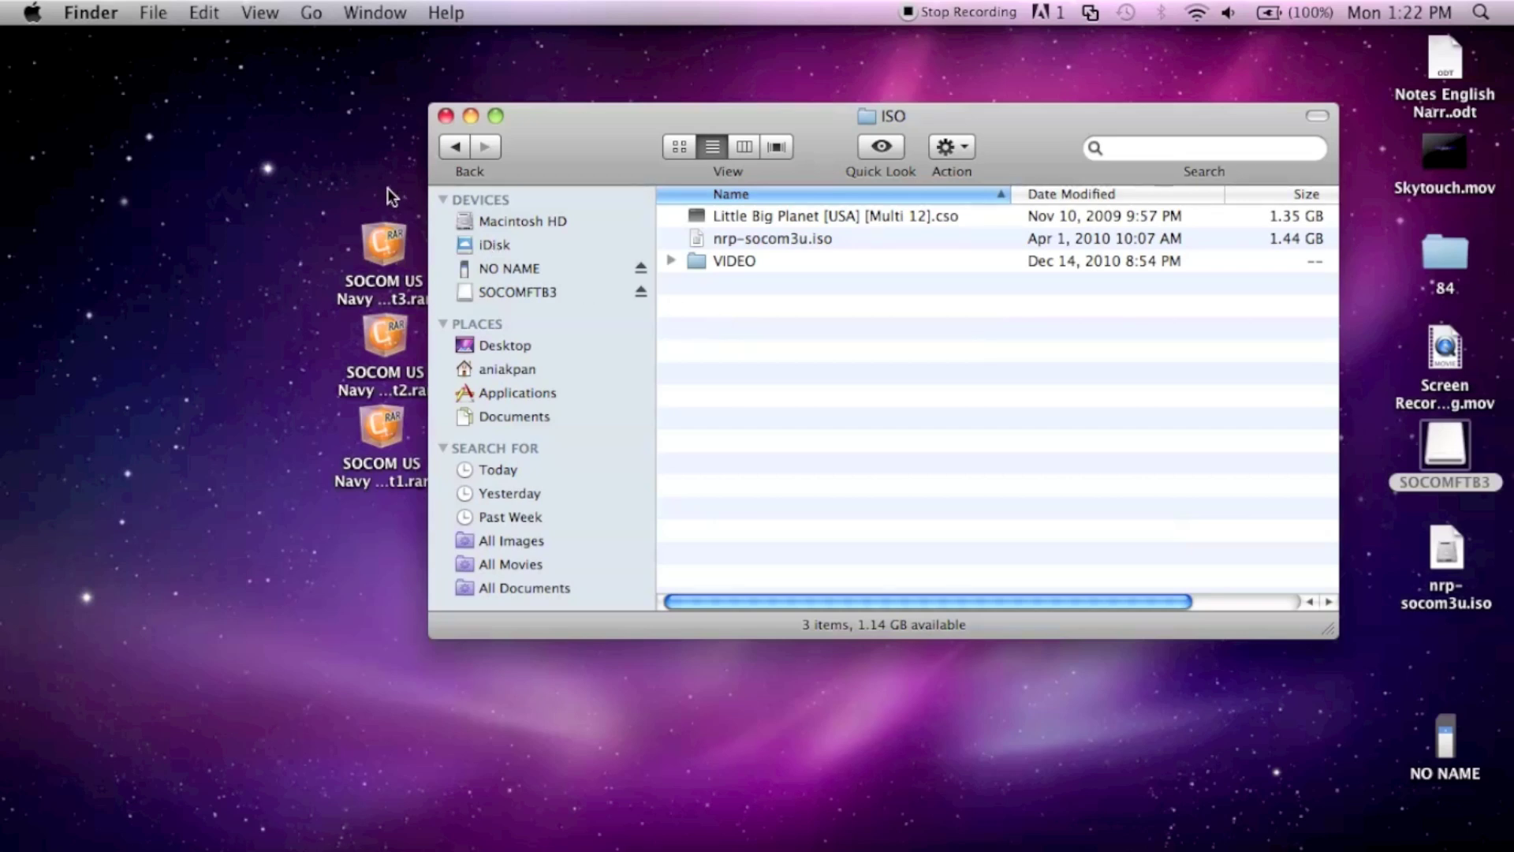
Step: Return to the root of the NO NAME volume and eject both the SOCOMFTB3 and NO NAME volumes
left_click(447, 152)
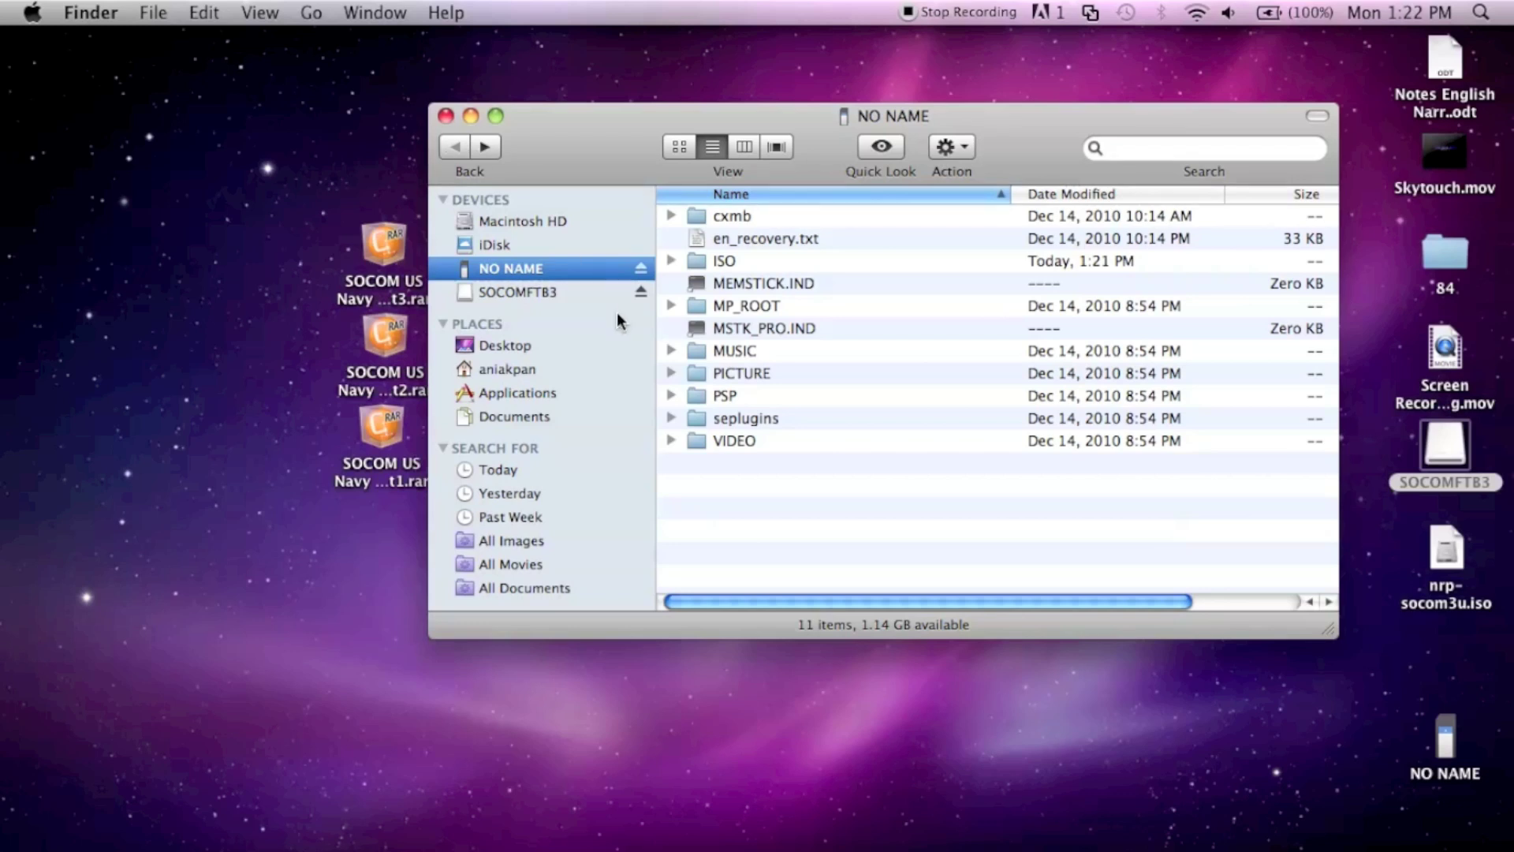
left_click(641, 292)
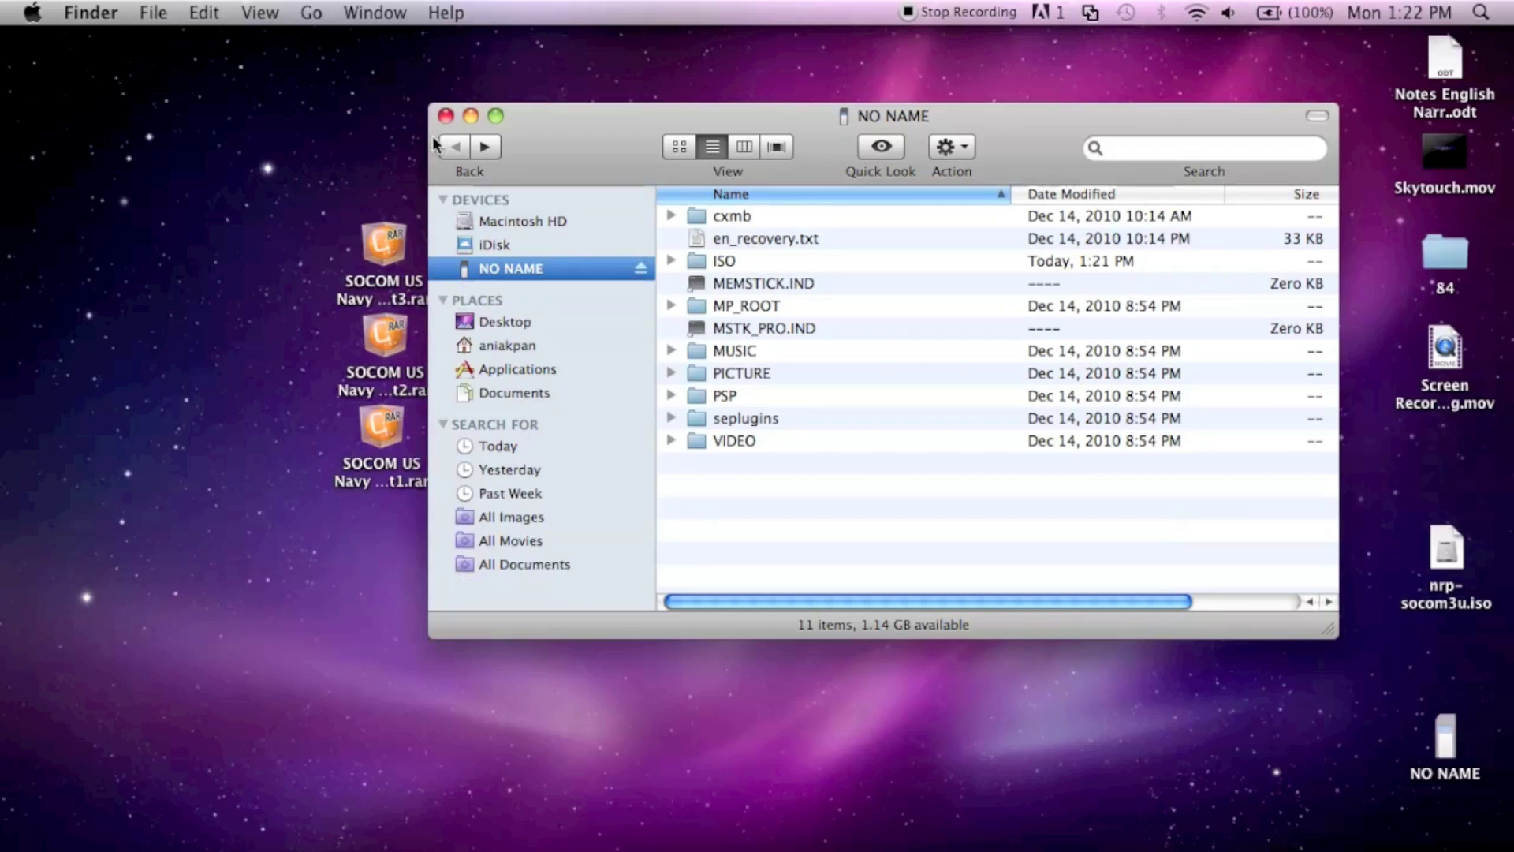
left_click(640, 268)
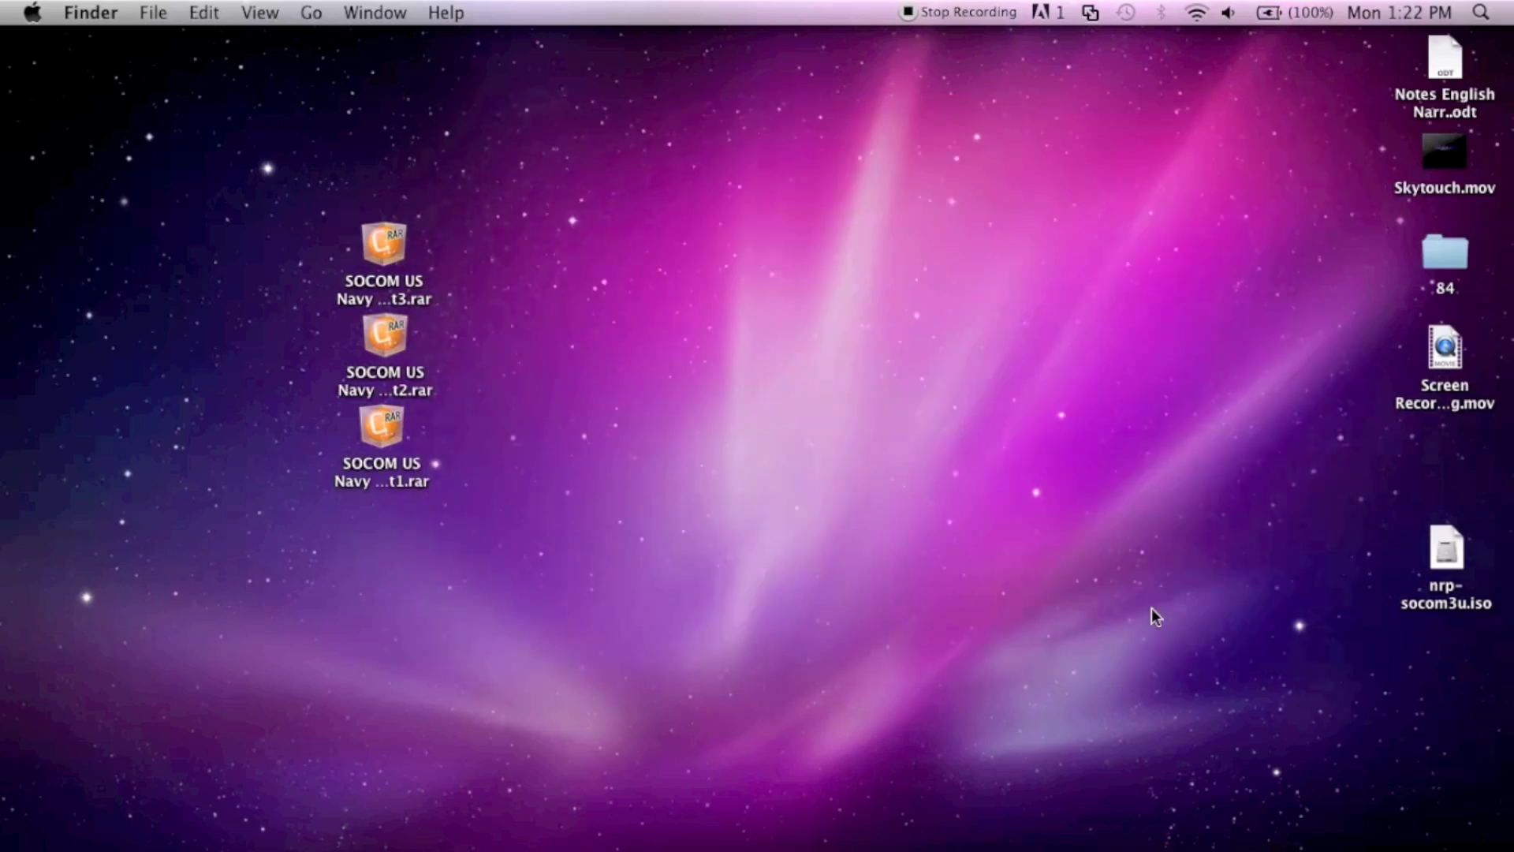